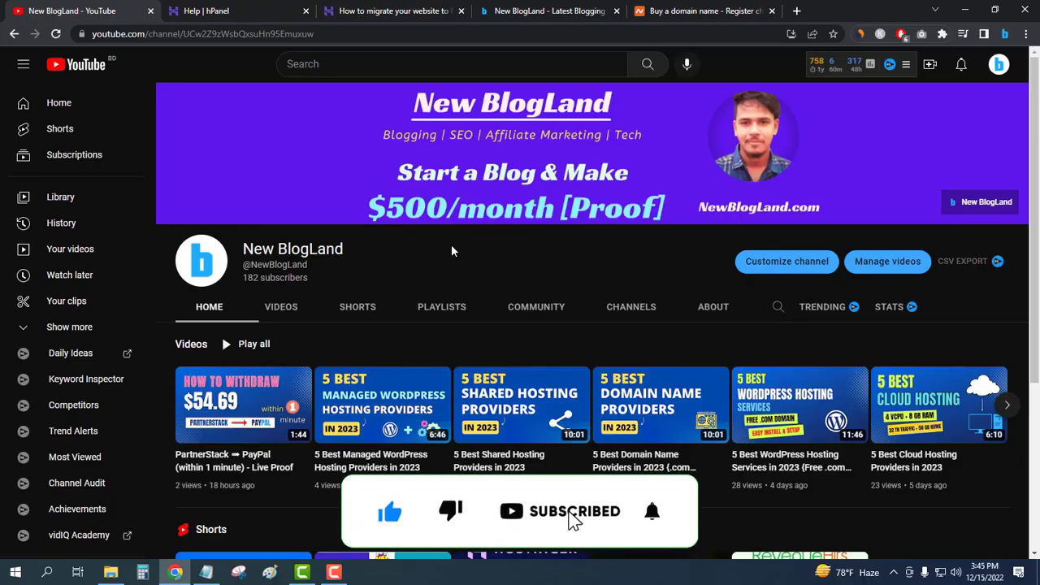
# Go to the Hostinger hPanel home page and dismiss the email setup prompt
pyautogui.click(277, 10)
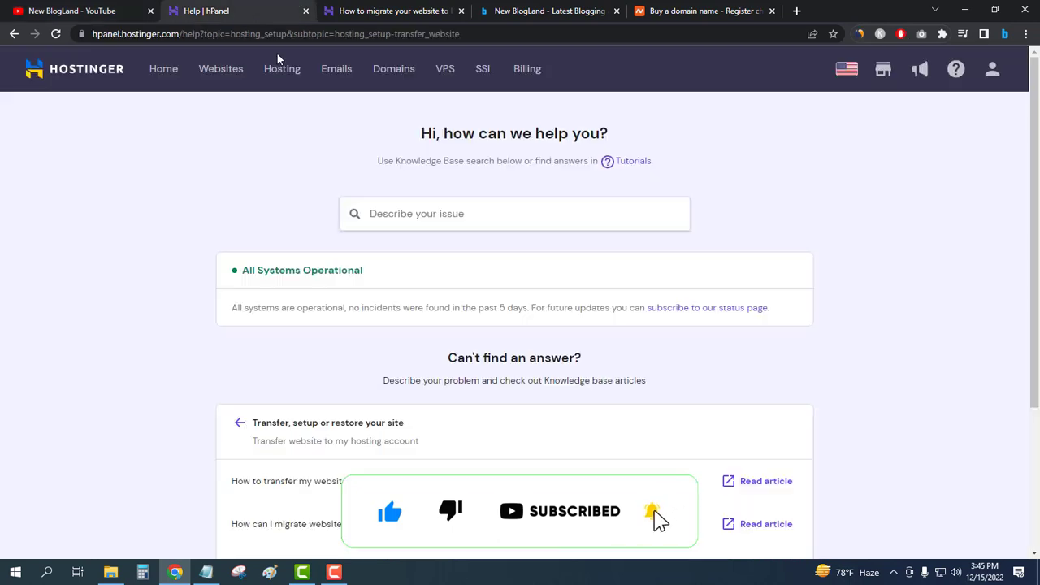
pyautogui.click(164, 71)
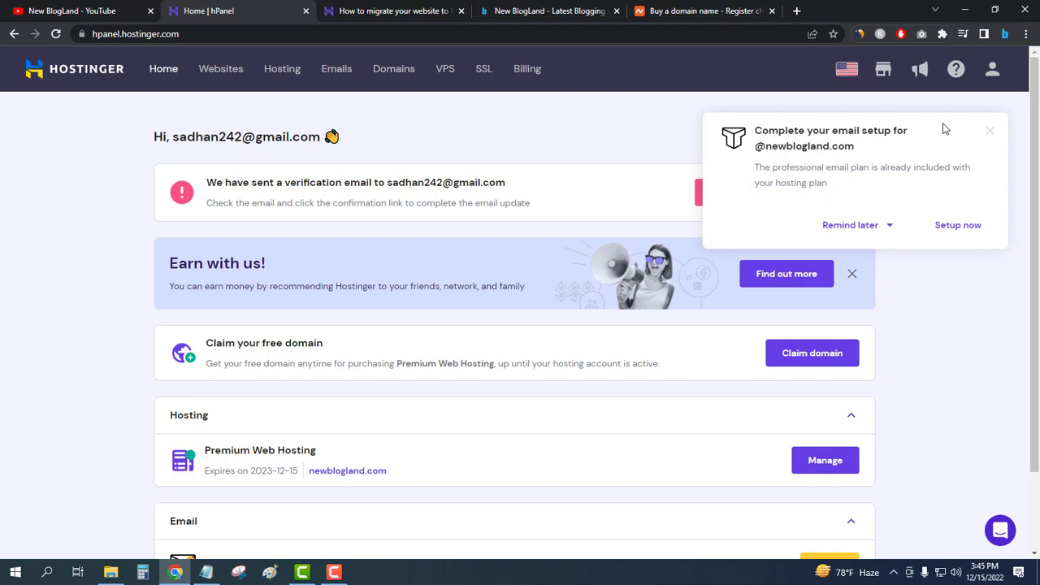
pyautogui.click(990, 132)
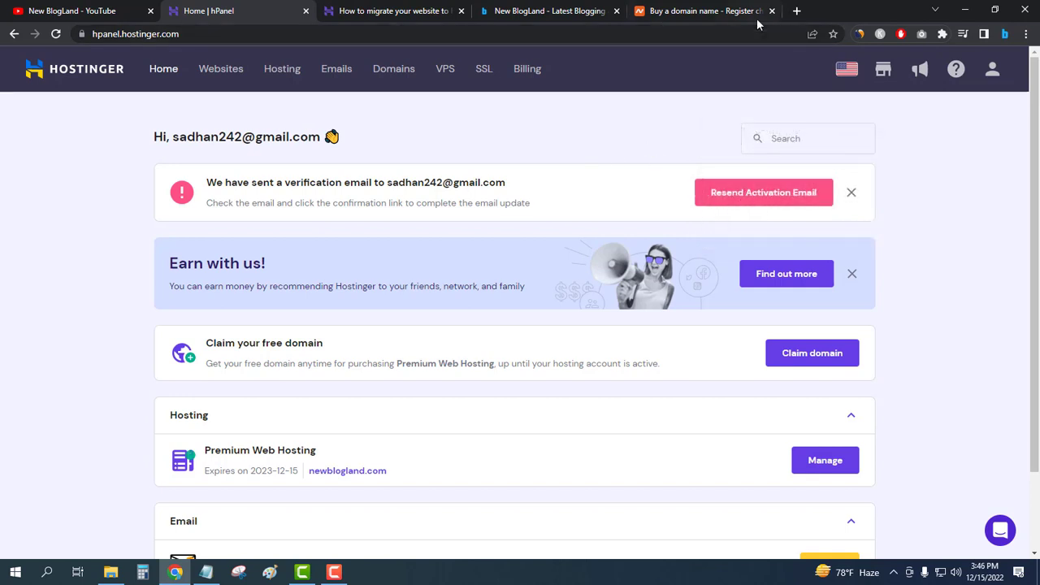
# Open the Gmail inbox in a new tab and verify the account email through Hostinger's "Verify Email Address" message
pyautogui.hotkey('ctrl', 't')
pyautogui.write('m')
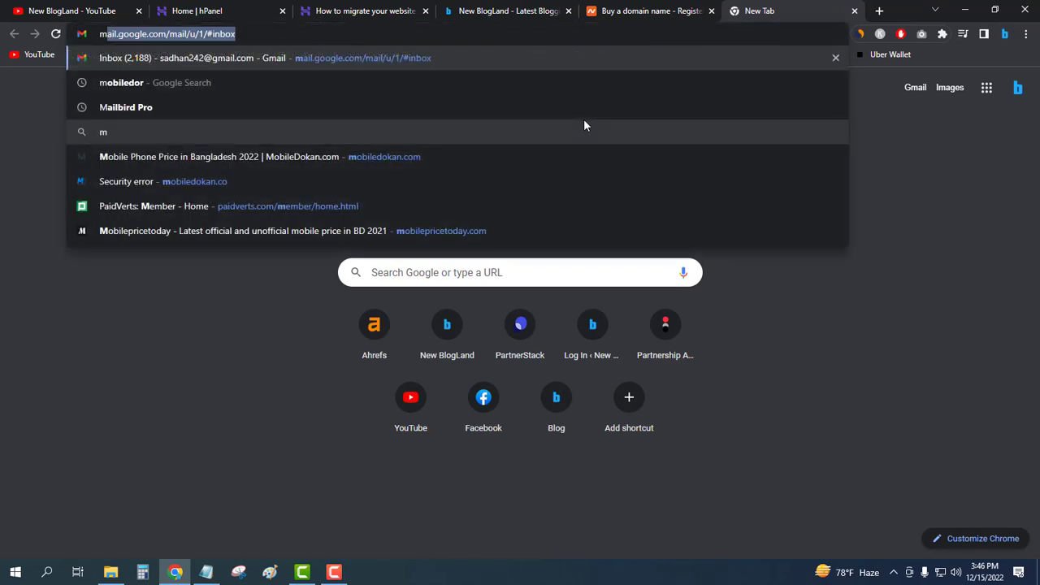
pyautogui.press('Return')
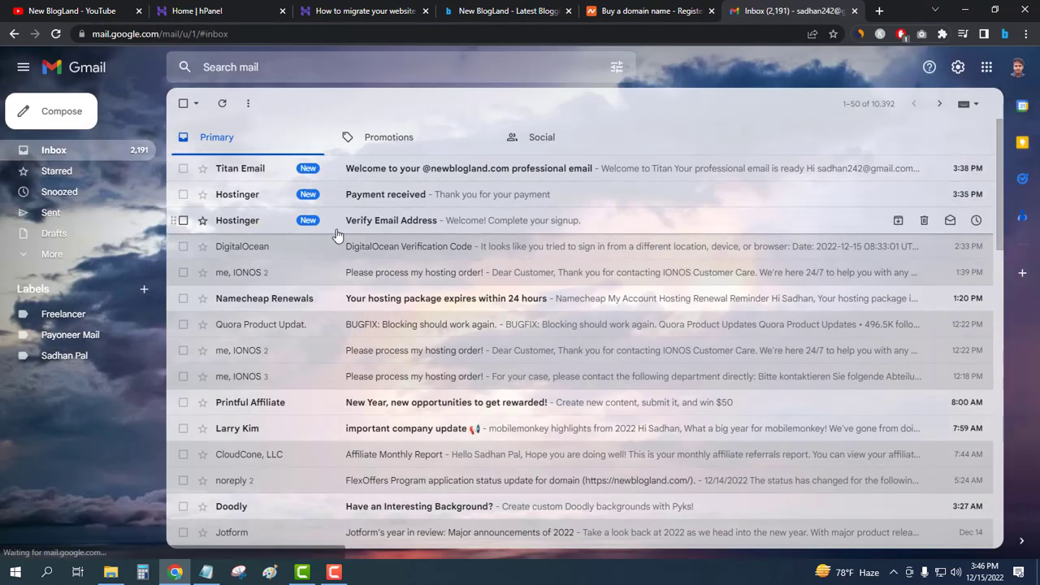
pyautogui.click(474, 225)
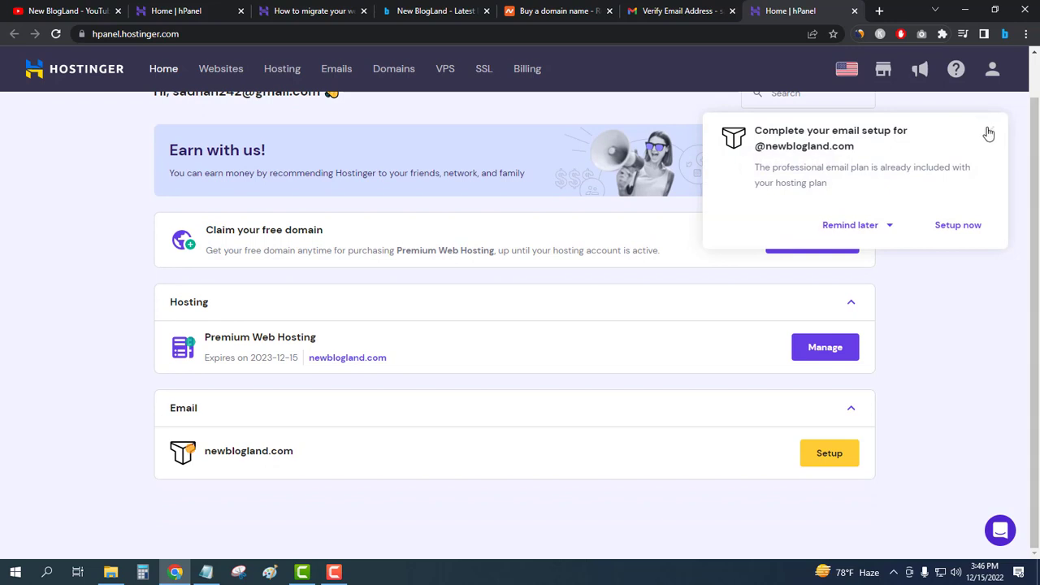
# Dismiss the email setup prompt in the new hPanel tab and replace the old hPanel tab with it
pyautogui.click(988, 133)
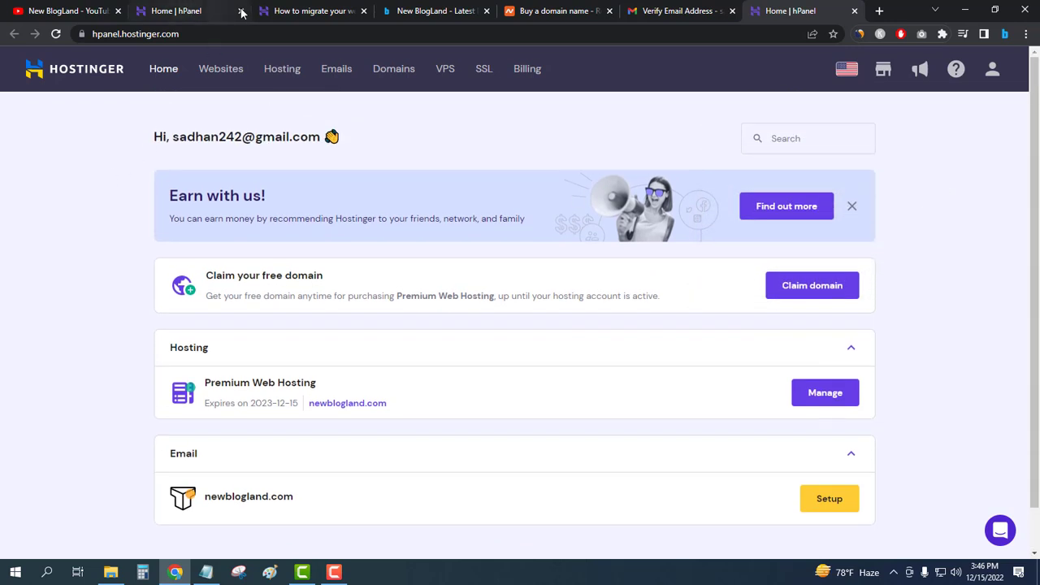
pyautogui.click(241, 12)
pyautogui.moveTo(678, 11); pyautogui.dragTo(186, 10)
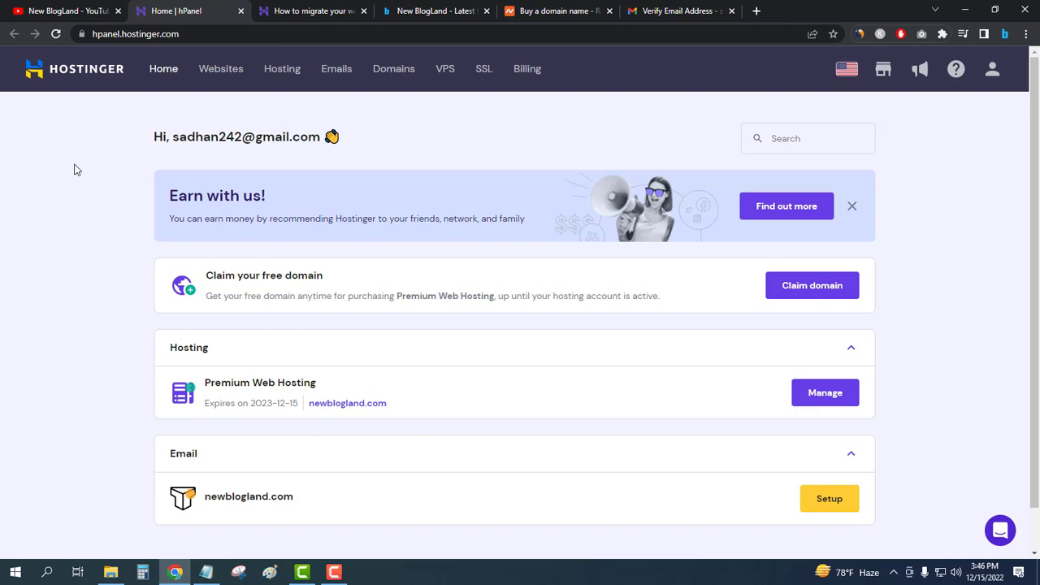
# Review the hPanel home page, the Hostinger website migration article and the live newblogland.com site
pyautogui.scroll(-1, 74, 185)
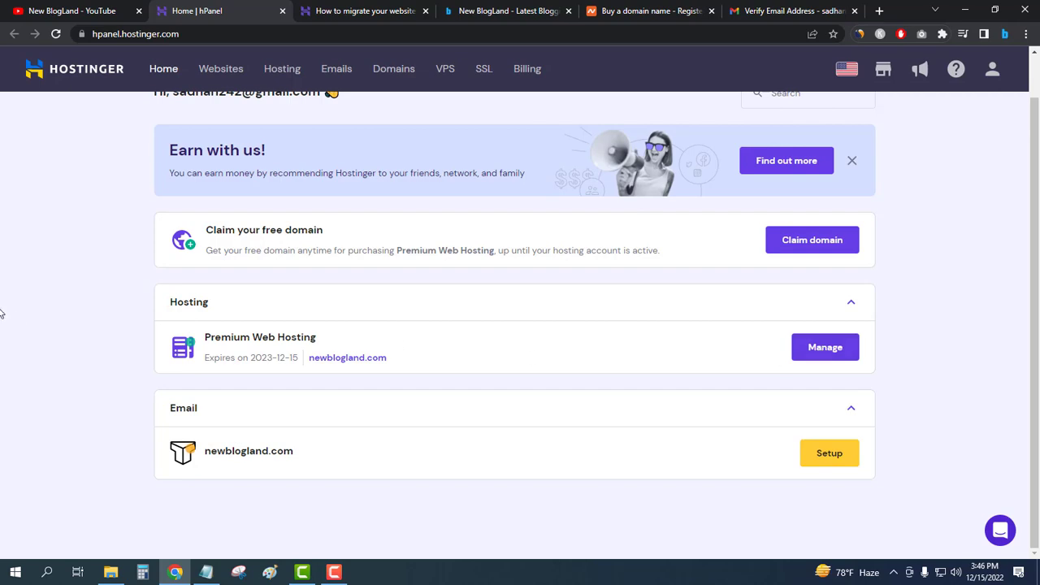
pyautogui.scroll(1, 3, 300)
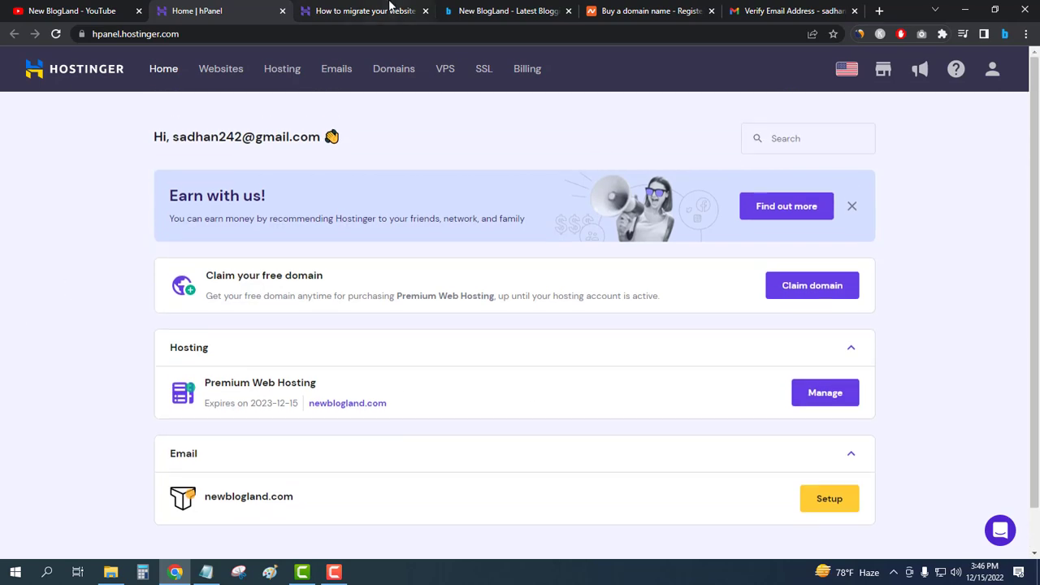
pyautogui.click(390, 8)
pyautogui.scroll(-2, 160, 200)
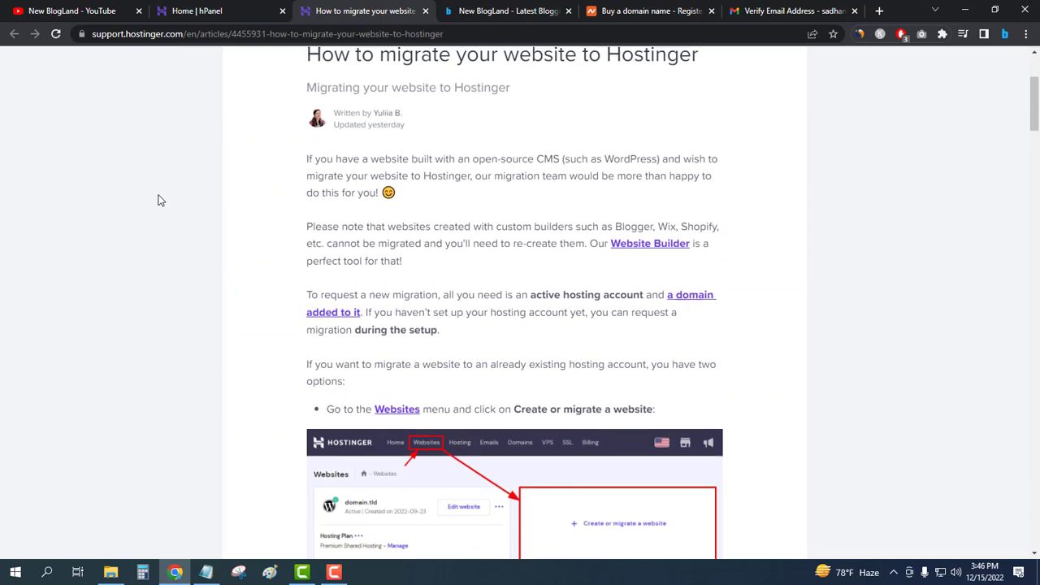
pyautogui.scroll(3, 160, 200)
pyautogui.click(498, 10)
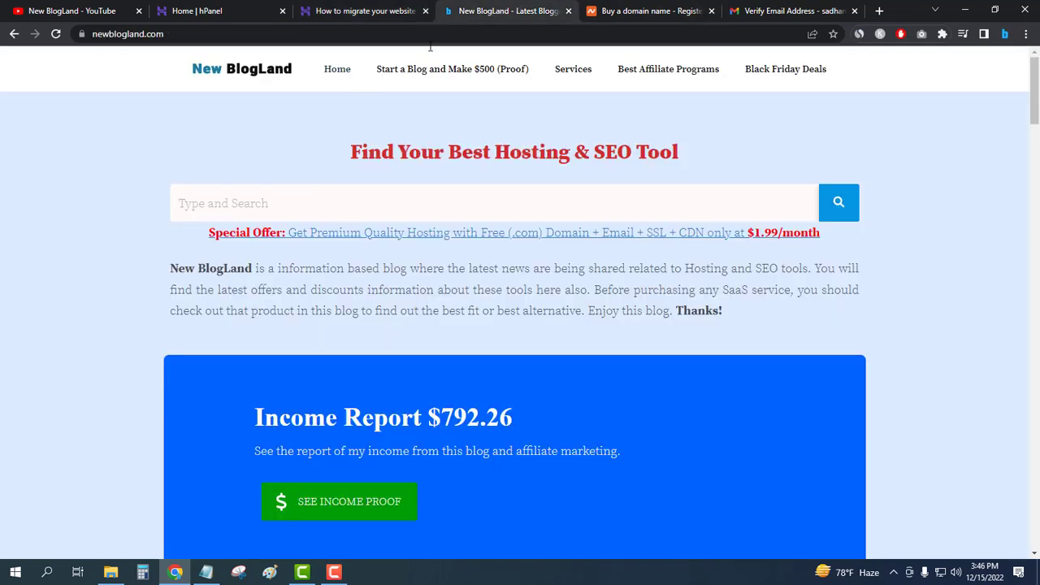
pyautogui.click(204, 8)
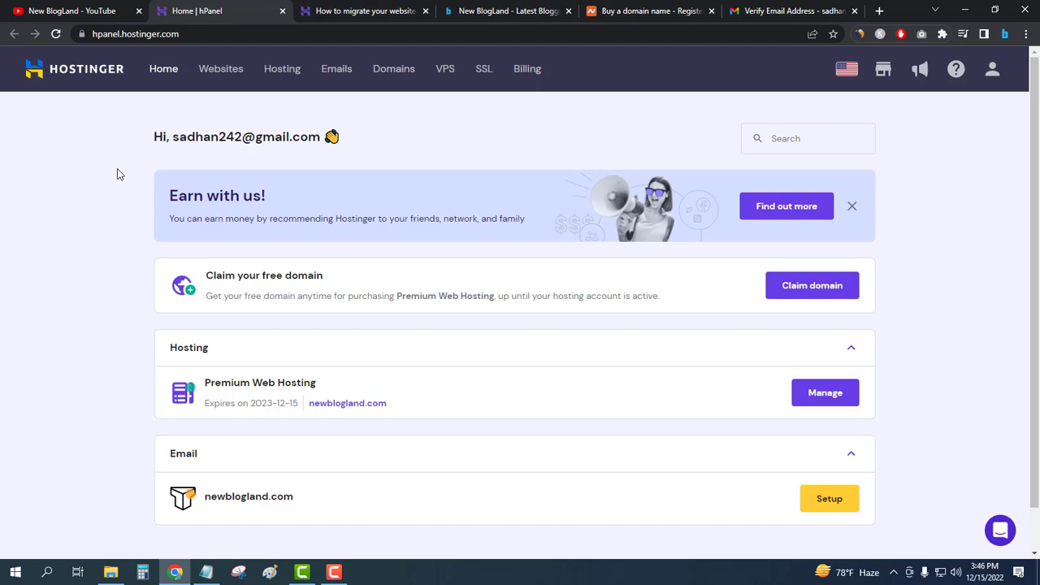
pyautogui.click(495, 9)
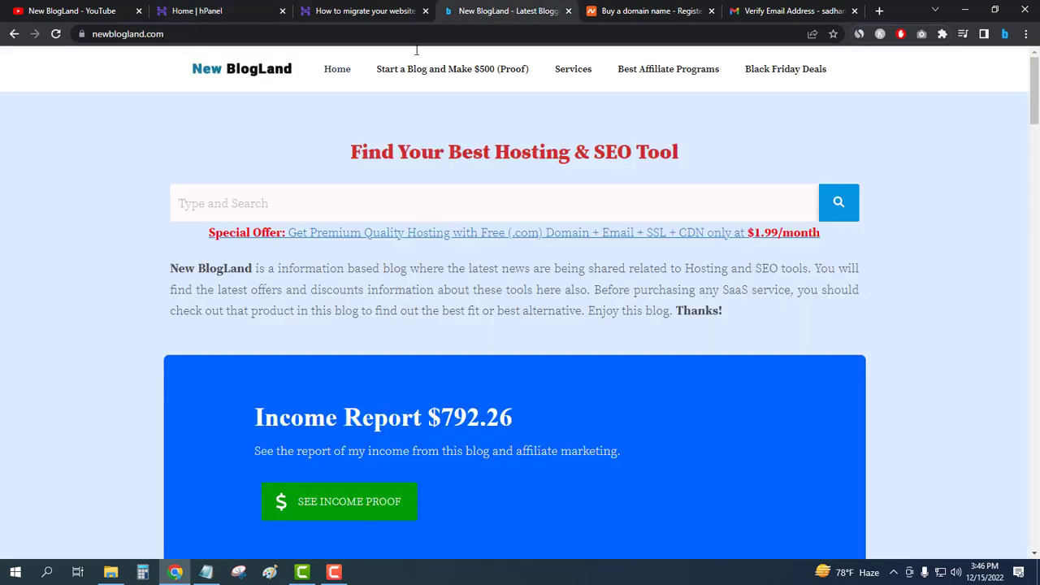
pyautogui.scroll(-5, 144, 167)
pyautogui.scroll(5, 145, 168)
pyautogui.click(226, 9)
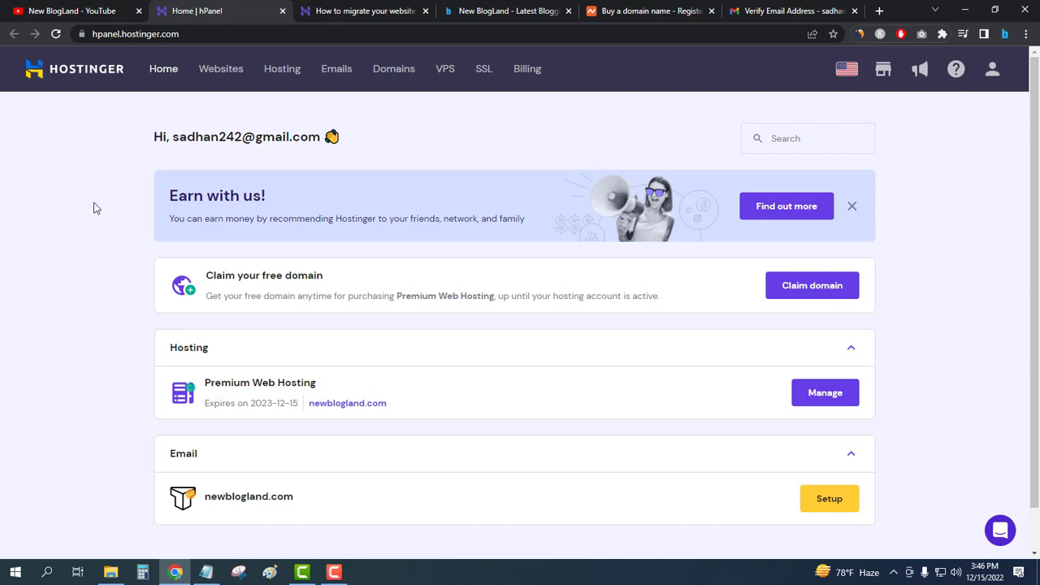
pyautogui.scroll(-1, 93, 207)
pyautogui.scroll(1, 93, 208)
# Start a new website migration request from the Hostinger account's Migrate Website option
pyautogui.click(992, 70)
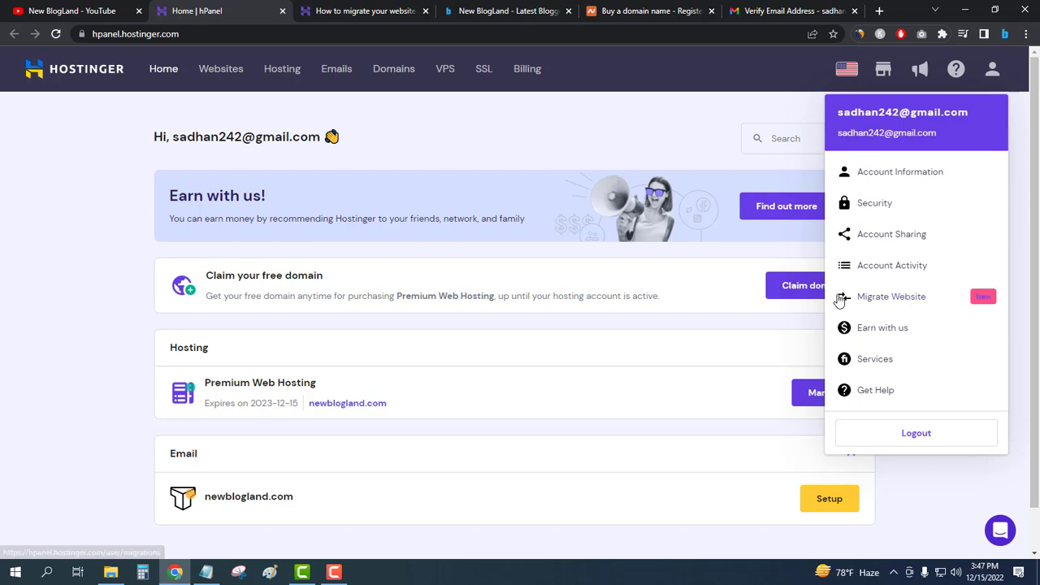
pyautogui.click(914, 300)
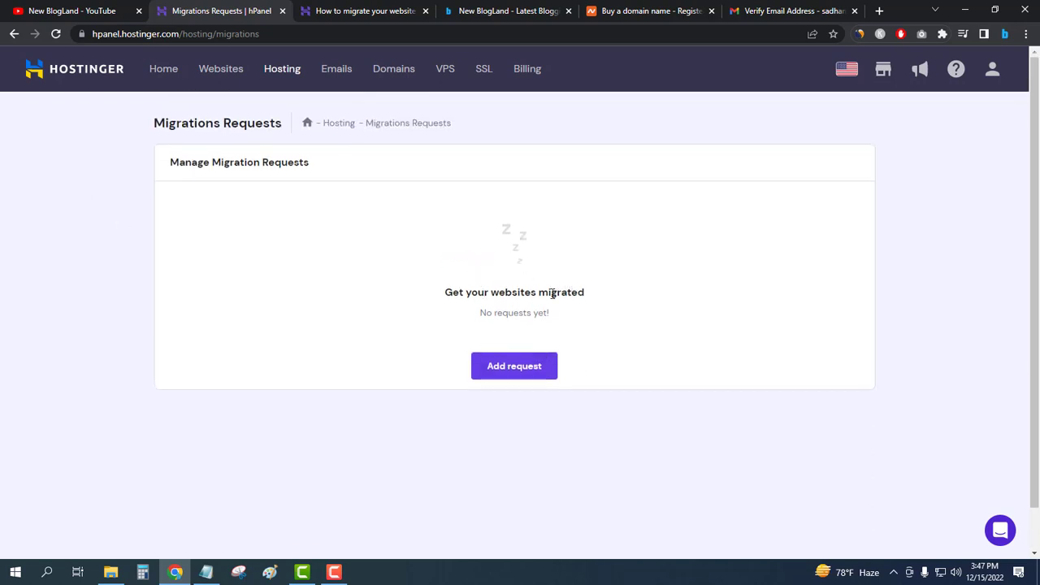
pyautogui.click(515, 369)
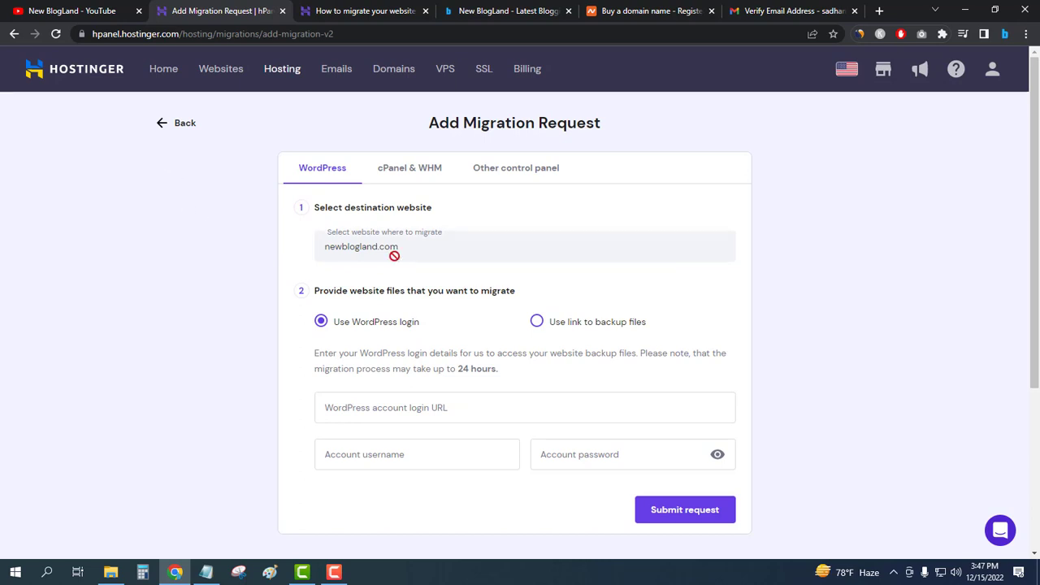
# Examine the WordPress migration form, its destination website, WordPress login option and required login fields
pyautogui.scroll(-1, 829, 218)
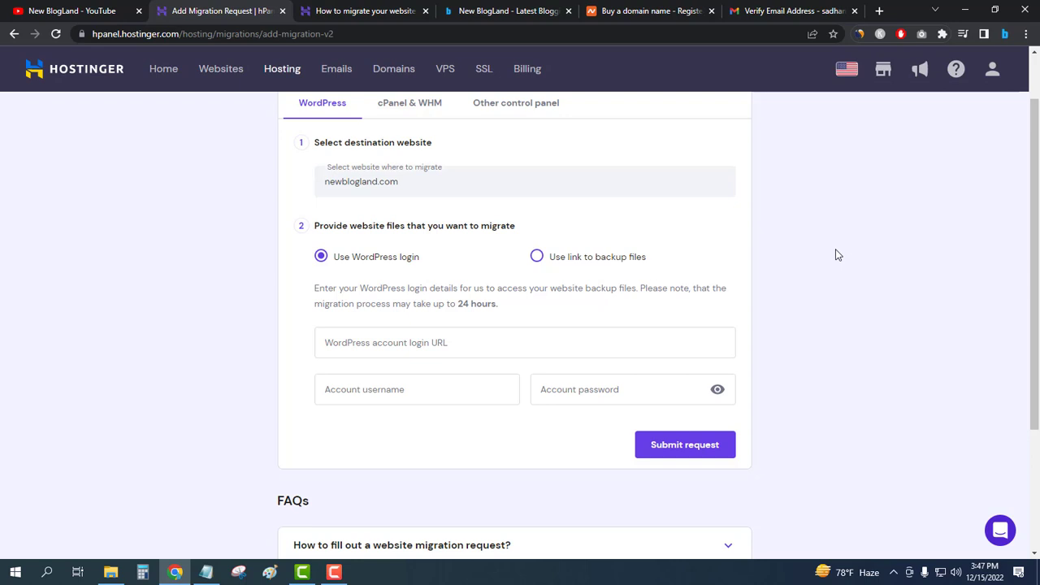
pyautogui.scroll(-1, 836, 254)
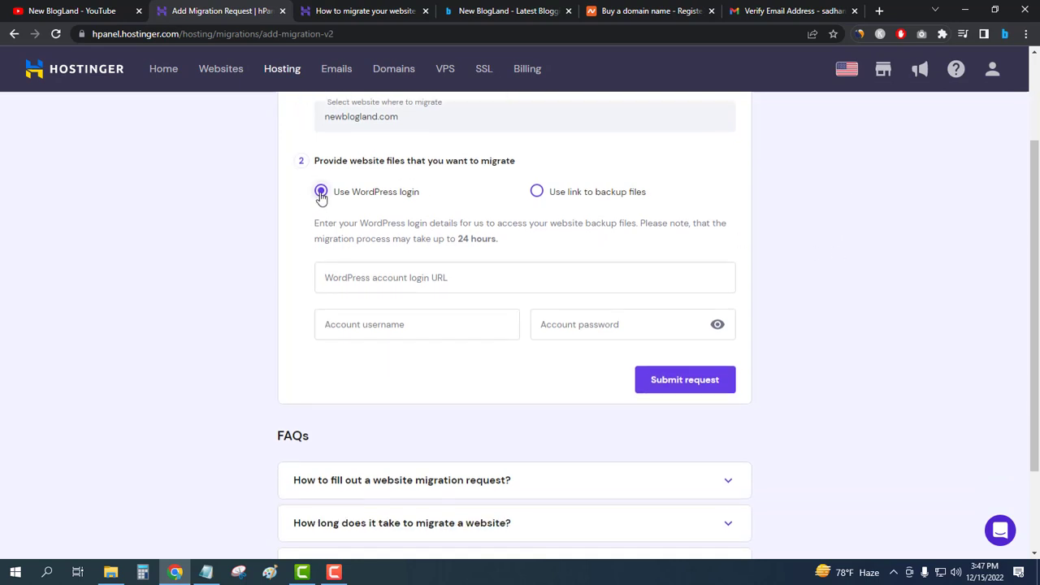
pyautogui.scroll(1, 253, 199)
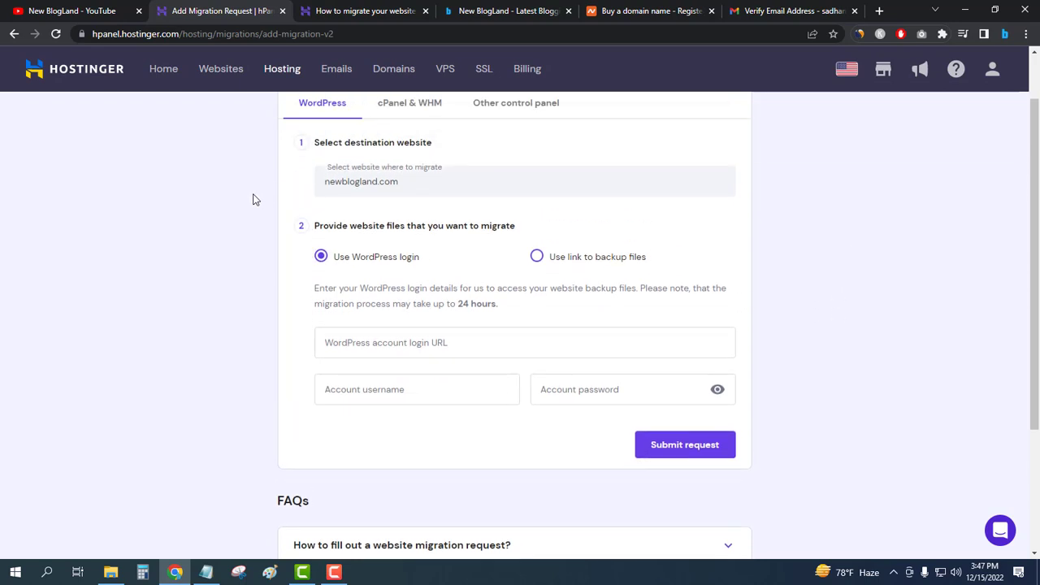
pyautogui.scroll(-1, 225, 276)
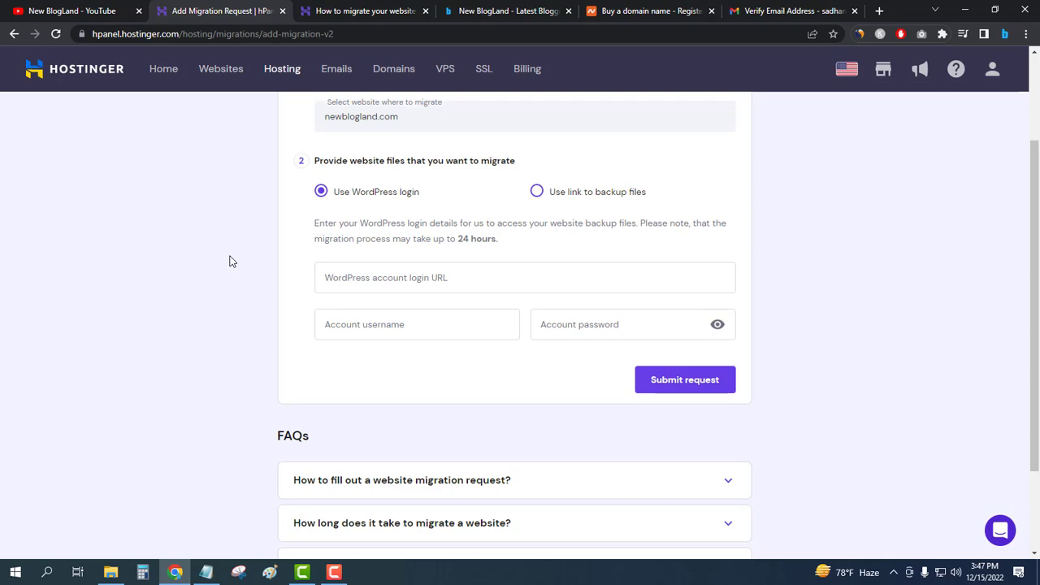
pyautogui.click(383, 276)
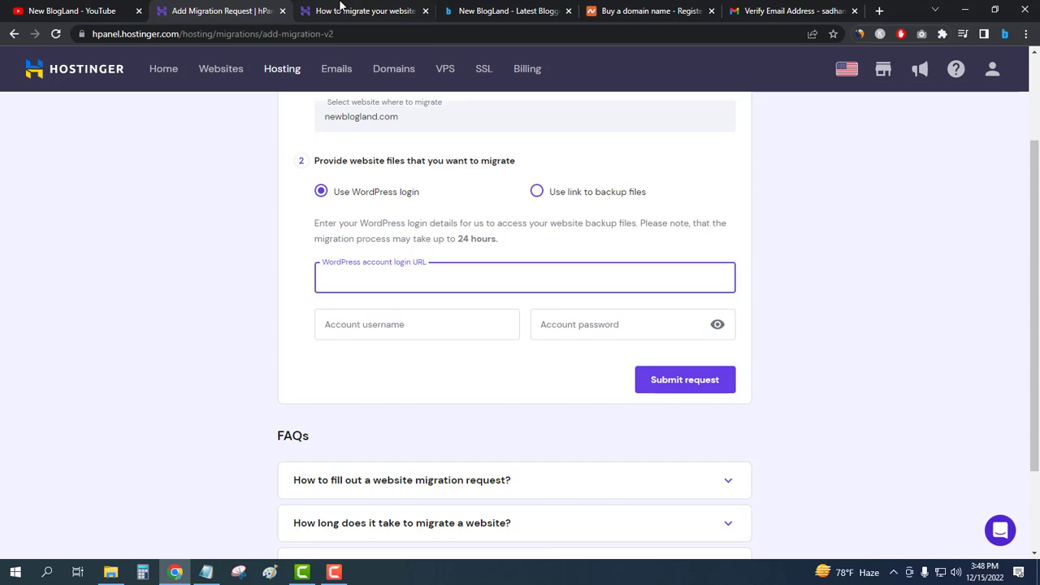
# Read the WordPress section of the Hostinger migration article to check how the login URL field is filled in
pyautogui.click(342, 10)
pyautogui.scroll(-6, 204, 152)
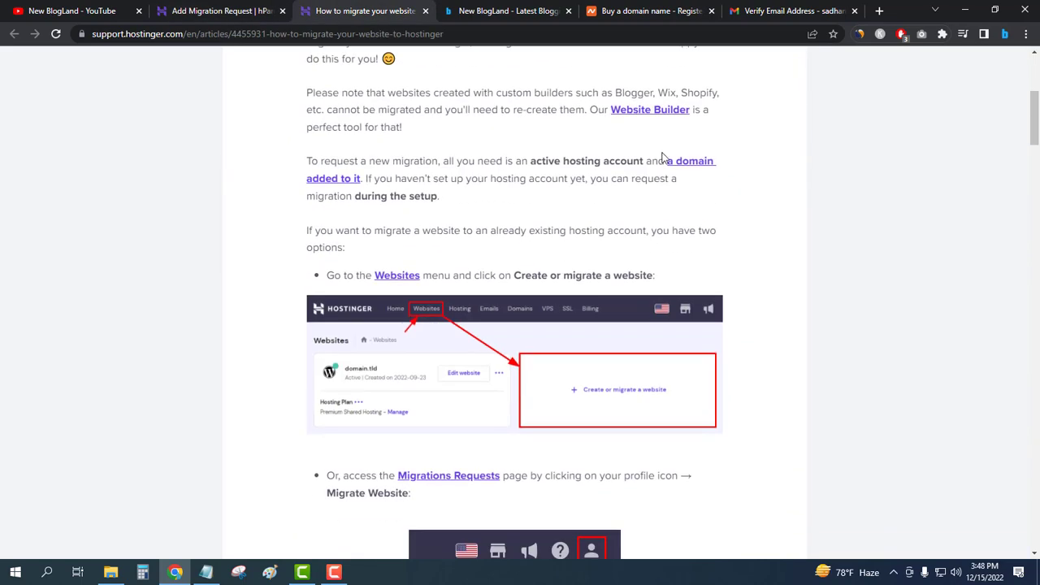
pyautogui.scroll(-9, 853, 170)
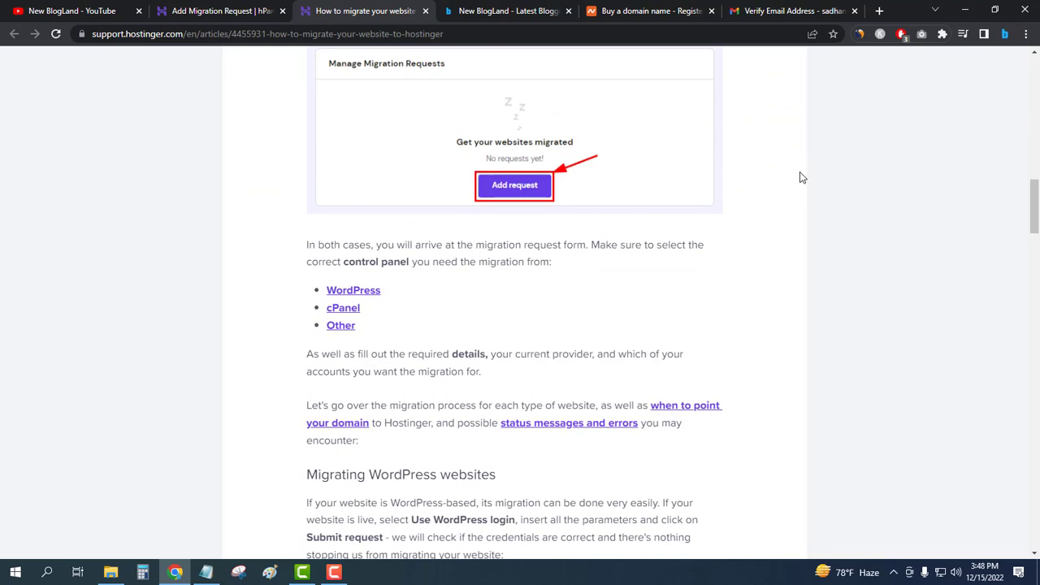
pyautogui.scroll(-2, 800, 175)
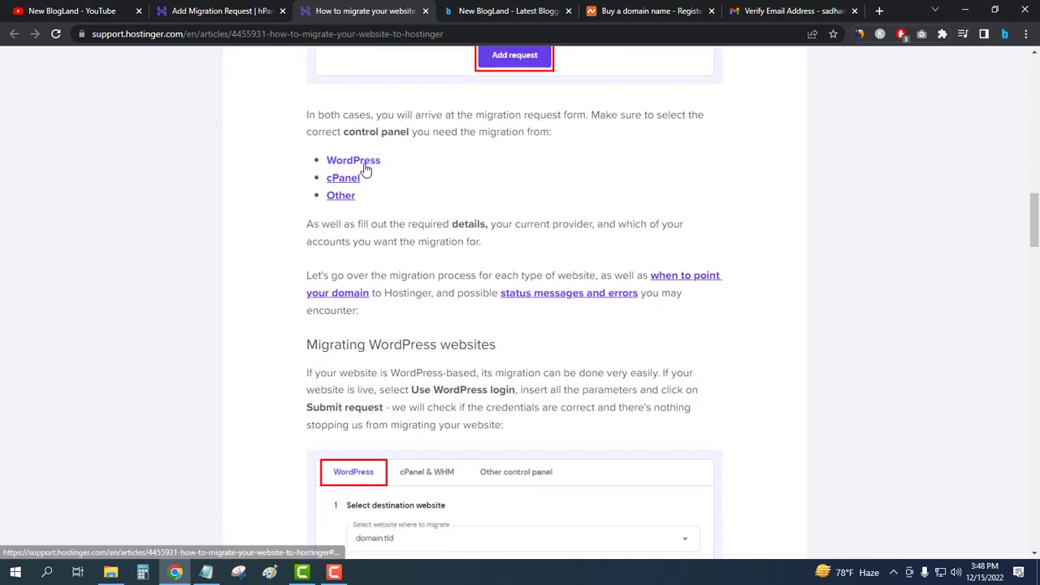
pyautogui.click(375, 163)
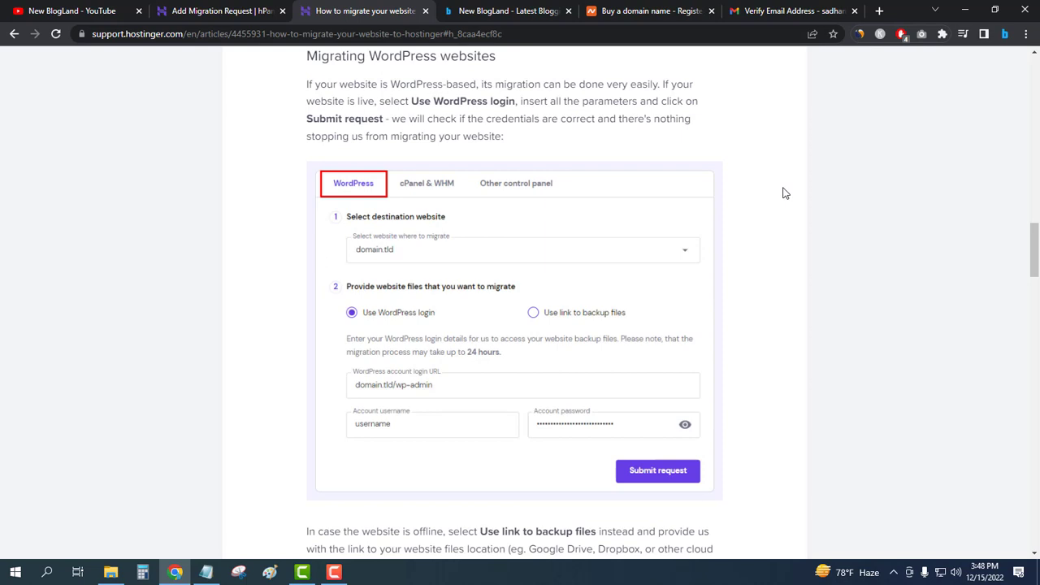
pyautogui.scroll(-1, 784, 192)
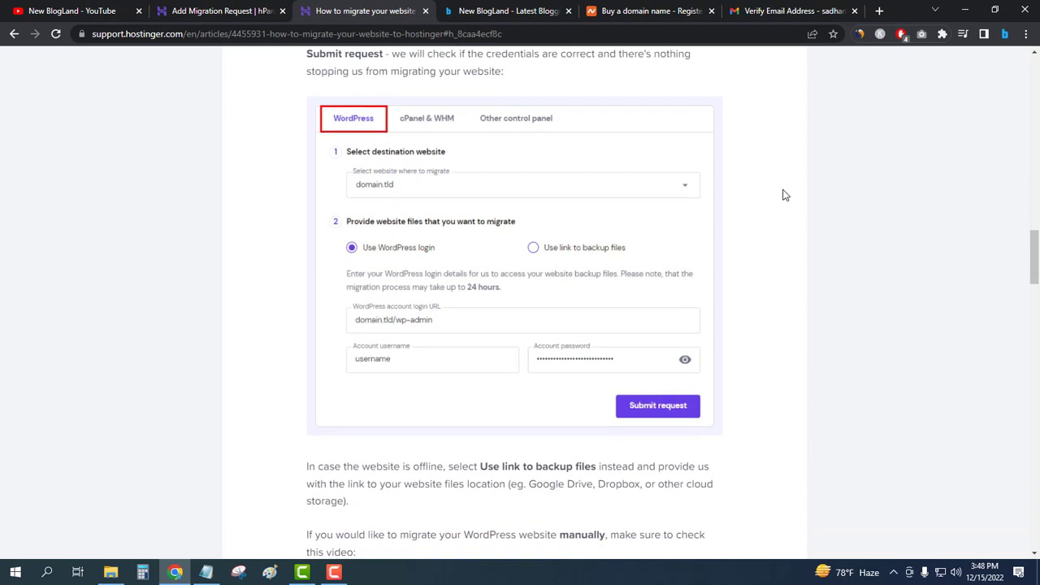
# Get the WordPress login address by loading newblogland.com/wp-admin, and return to the migration request form
pyautogui.click(504, 10)
pyautogui.click(469, 31)
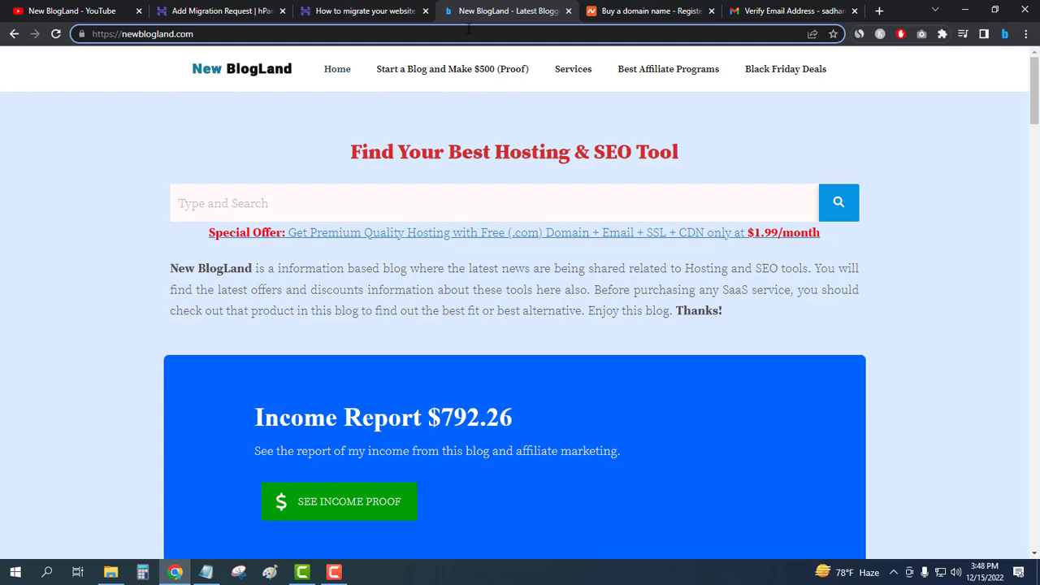
pyautogui.write('/wp-admin')
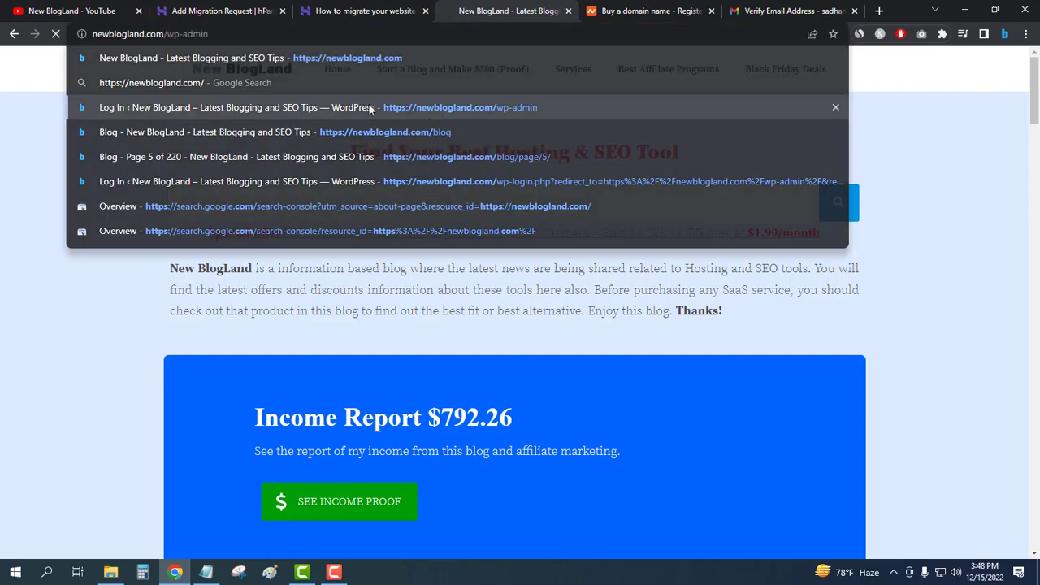
pyautogui.click(368, 106)
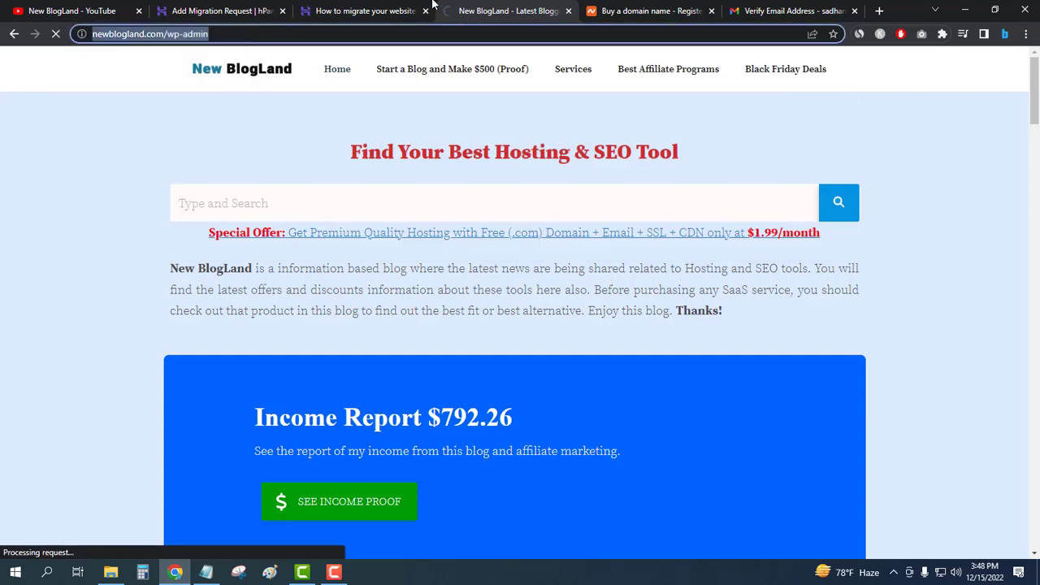
pyautogui.click(567, 11)
pyautogui.click(220, 10)
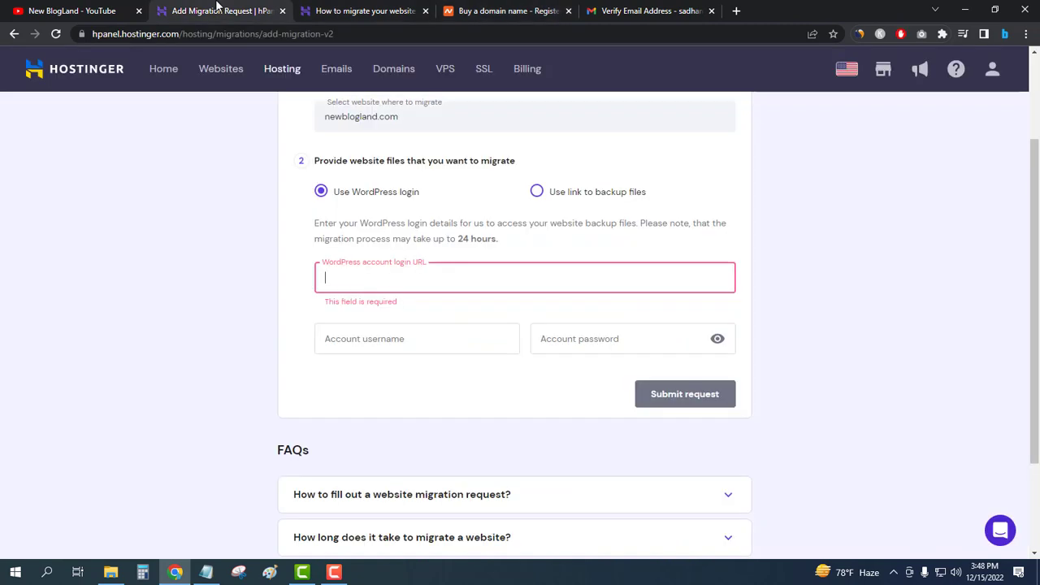
pyautogui.click(397, 278)
pyautogui.write('https://newblogland.com/wp-admin')
pyautogui.click(367, 323)
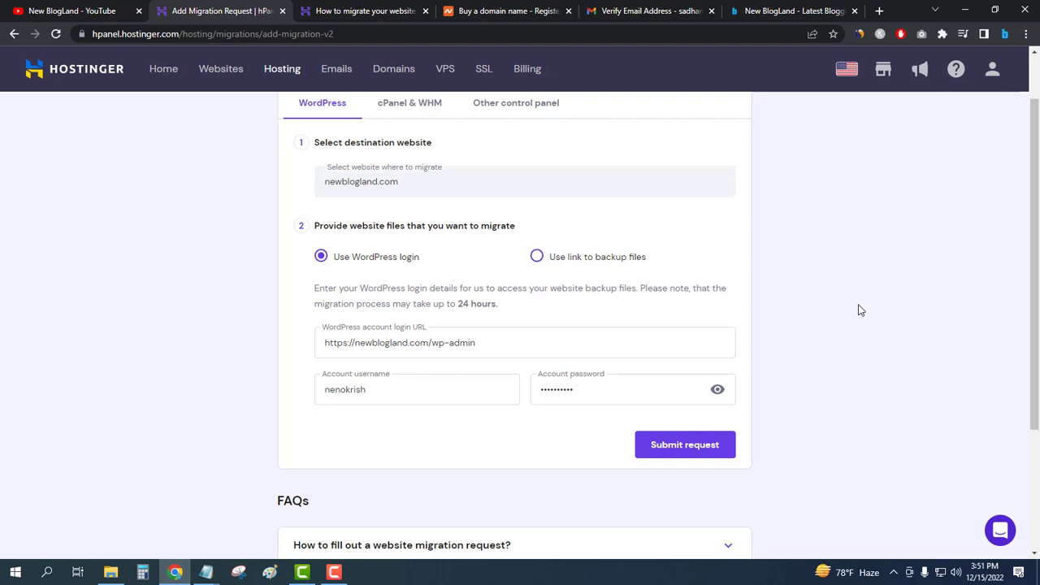
pyautogui.click(688, 446)
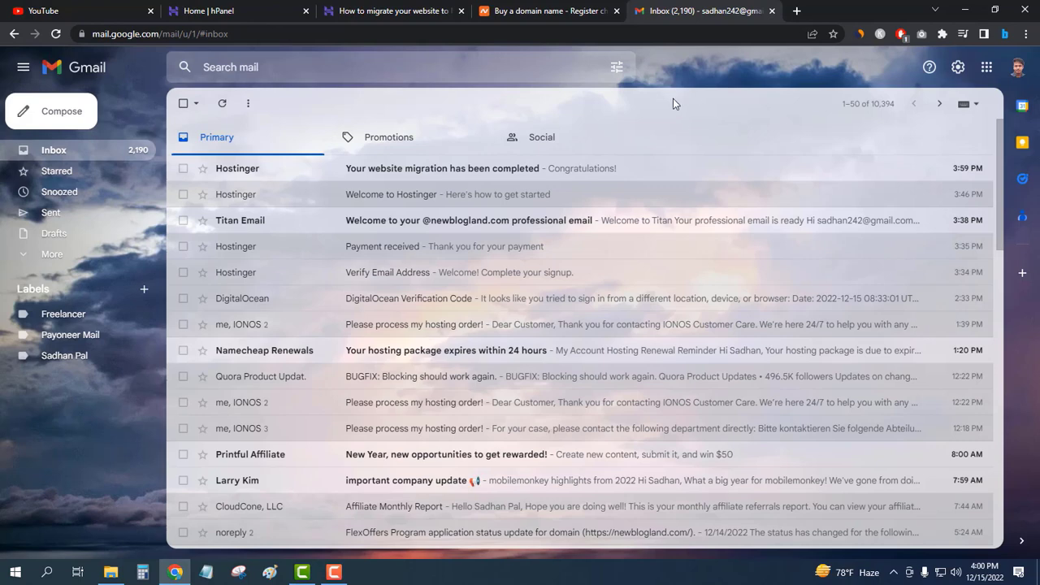
# Open Hostinger's "Your website migration has been completed" email in the Gmail inbox
pyautogui.click(351, 171)
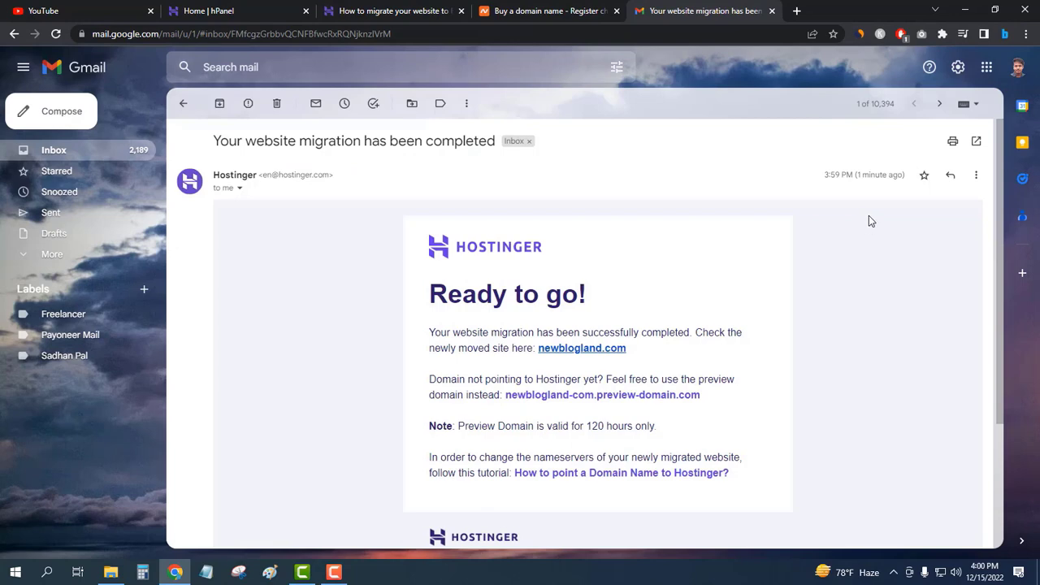
# Read the migration completion email and open its newblogland-com.preview-domain.com link in a new tab, ignoring the safety warning
pyautogui.scroll(-2, 868, 215)
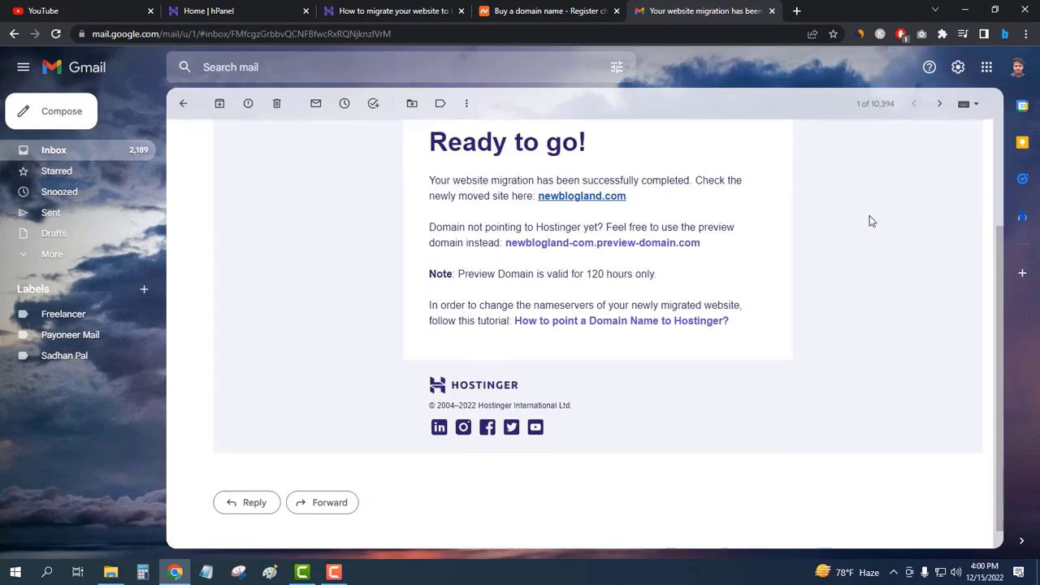
pyautogui.scroll(1, 870, 215)
pyautogui.scroll(-1, 870, 215)
pyautogui.scroll(1, 869, 215)
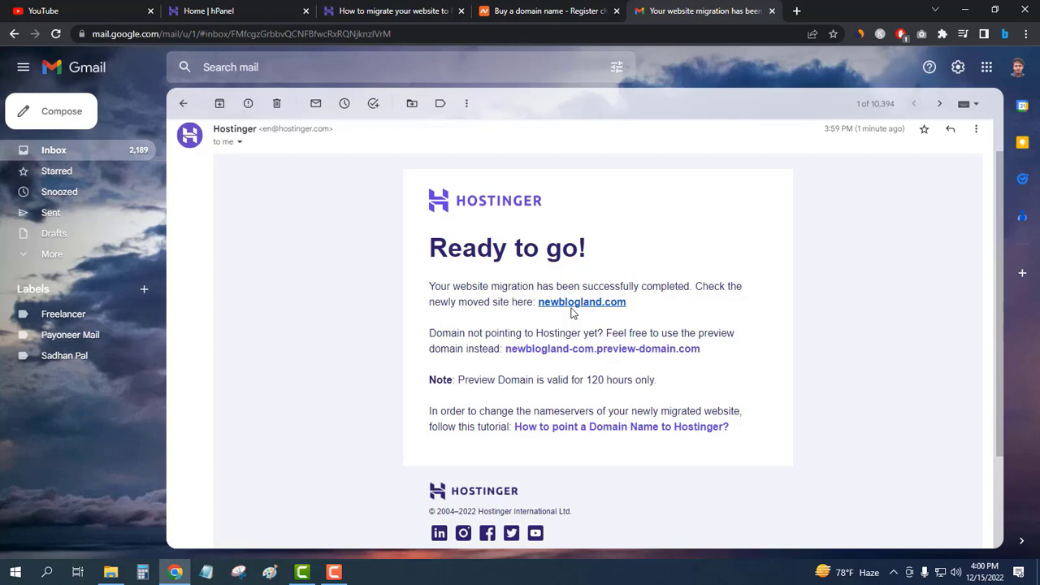
pyautogui.scroll(-2, 885, 236)
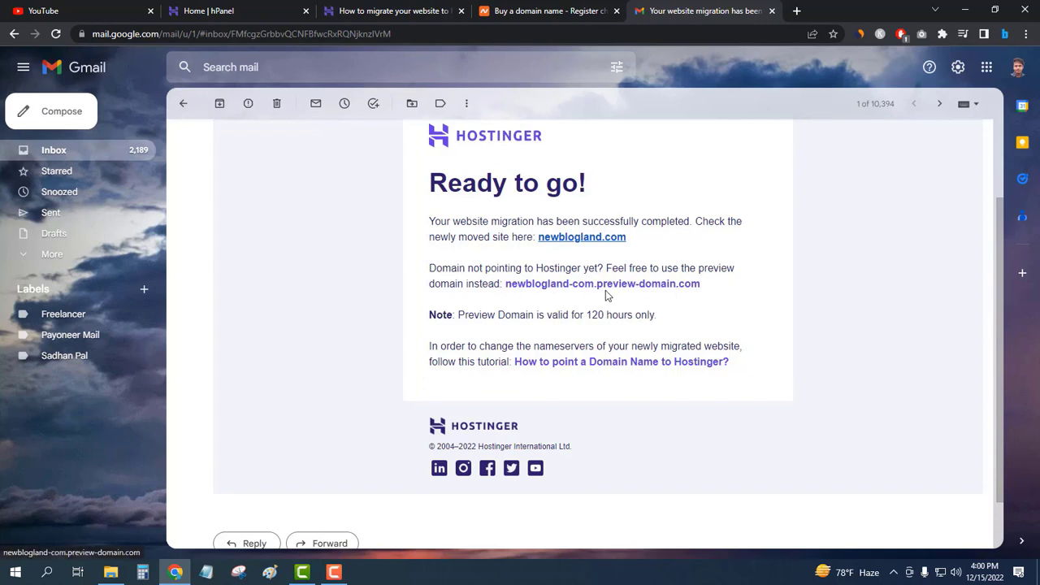
pyautogui.rightClick(641, 288)
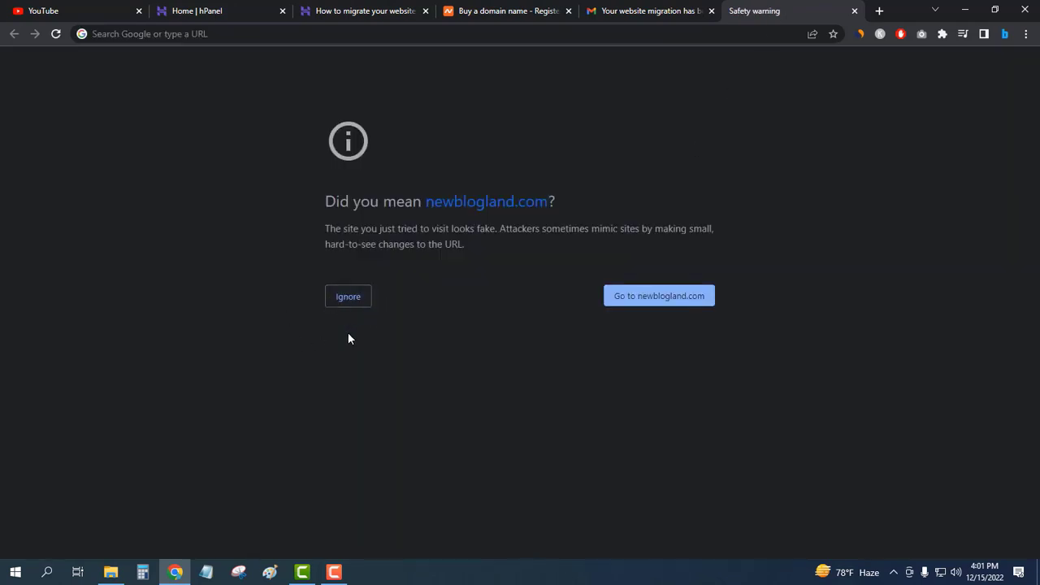
pyautogui.click(356, 298)
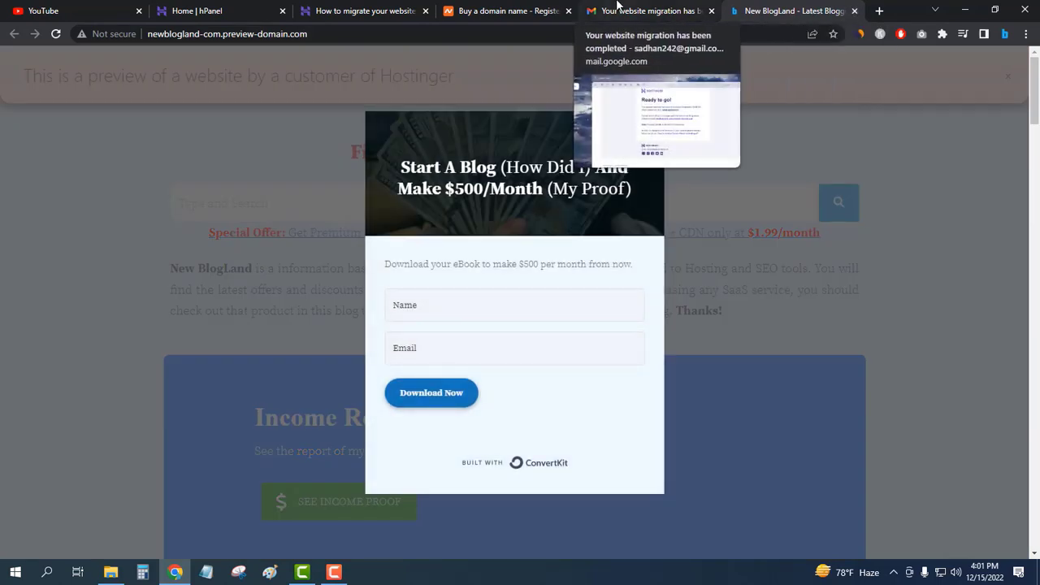
# Check the newblogland.com migration request's status on hPanel's Migrate Website page, and revisit the site preview
pyautogui.click(642, 11)
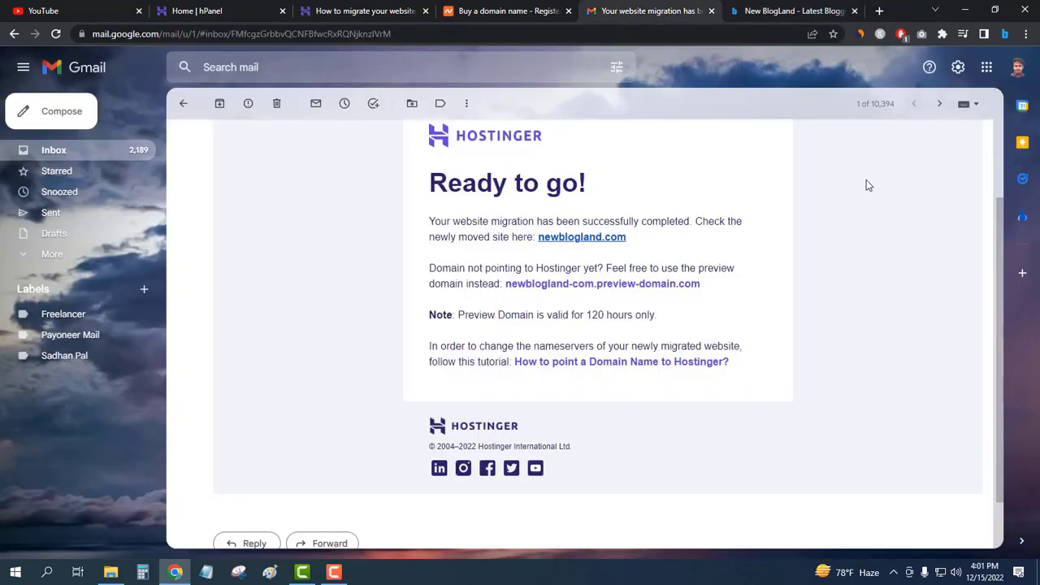
pyautogui.scroll(1, 864, 179)
pyautogui.scroll(-1, 864, 180)
pyautogui.click(273, 10)
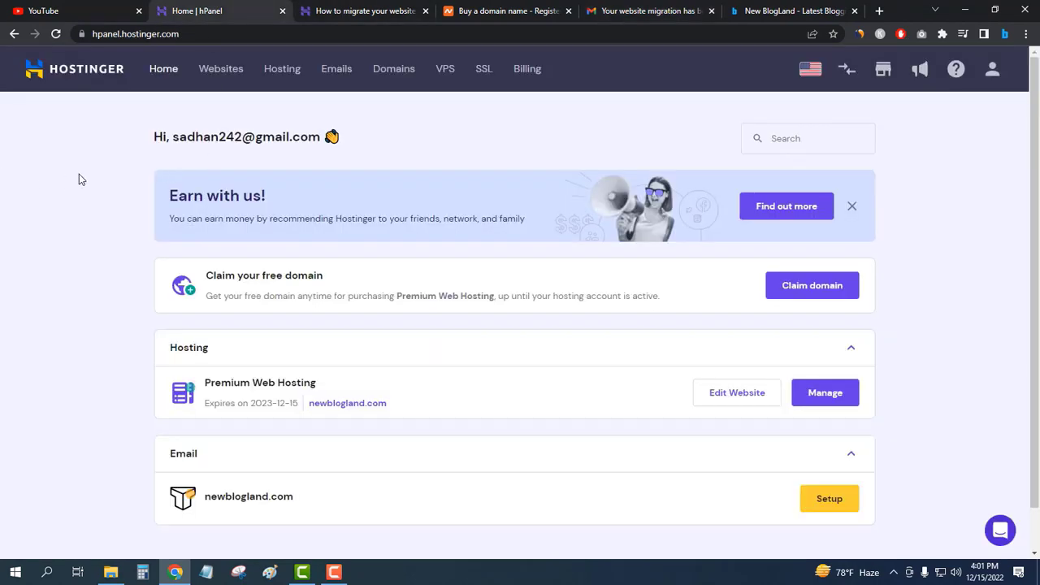
pyautogui.scroll(-1, 79, 174)
pyautogui.scroll(1, 79, 174)
pyautogui.click(992, 69)
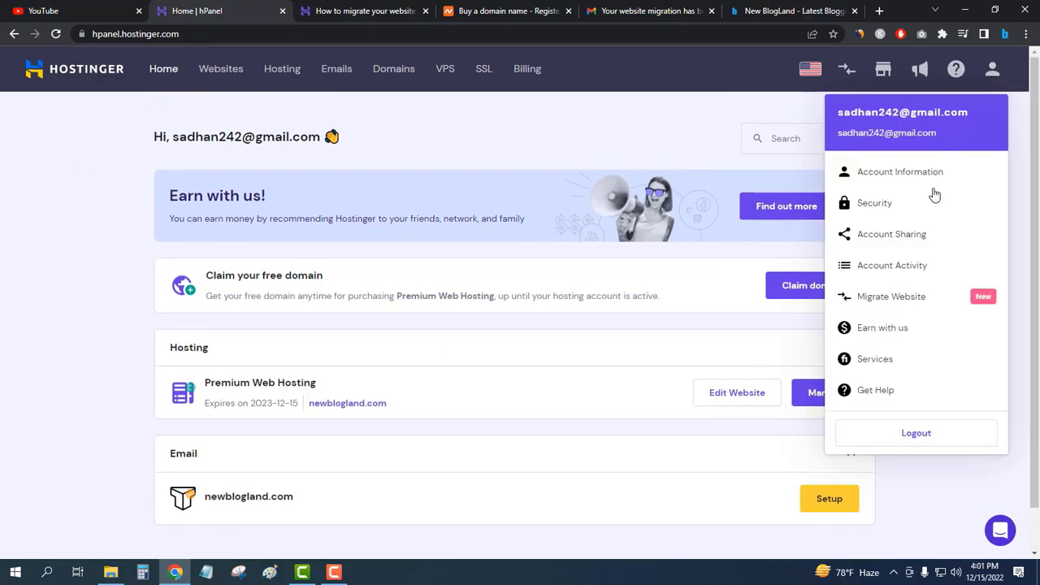
pyautogui.click(893, 299)
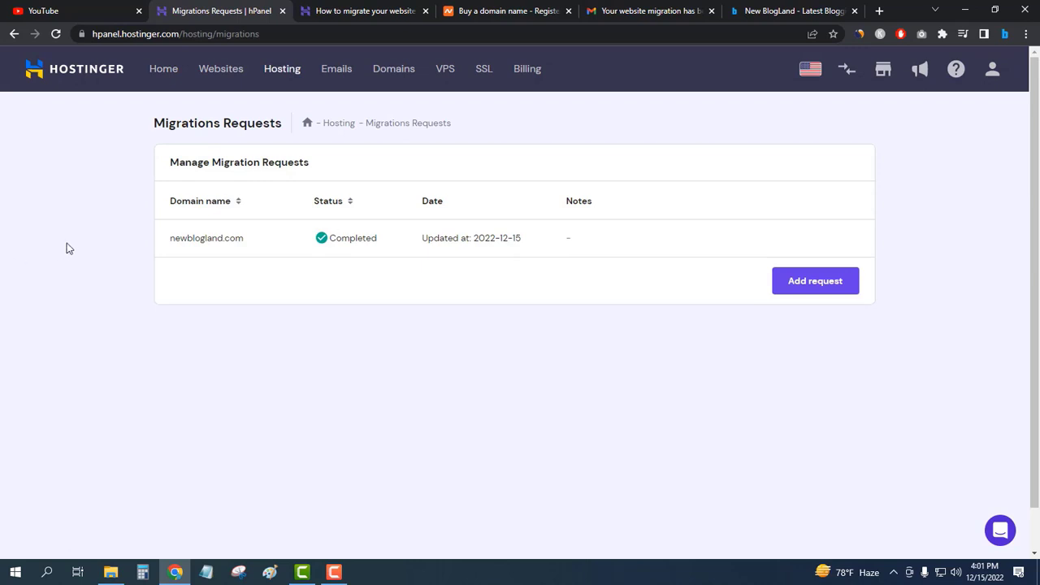
pyautogui.click(778, 8)
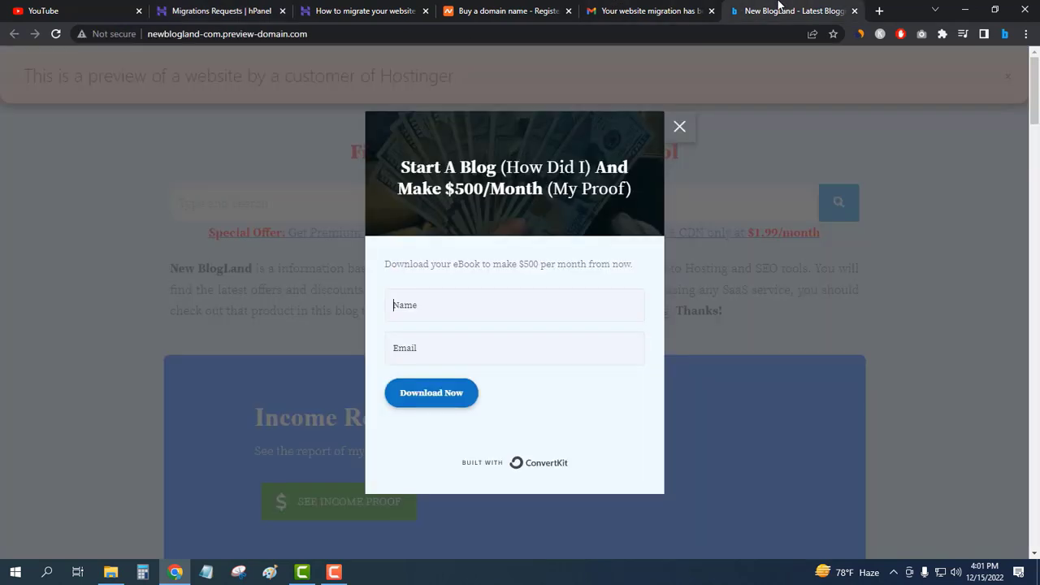
pyautogui.click(704, 4)
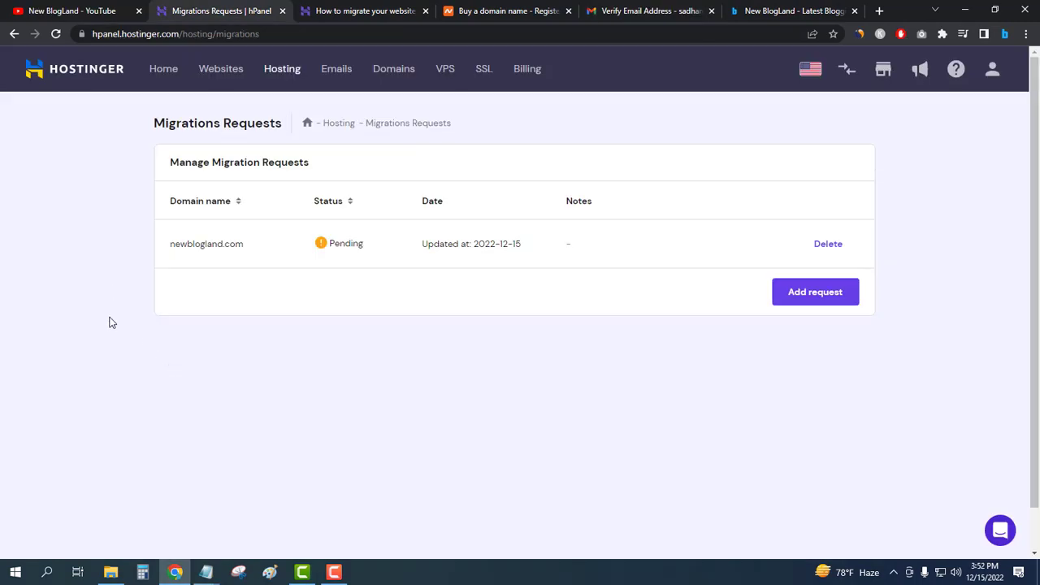
# Go from the migration article to Hostinger's home page and bring up the plans on its Web Hosting page
pyautogui.click(336, 10)
pyautogui.scroll(10, 376, 100)
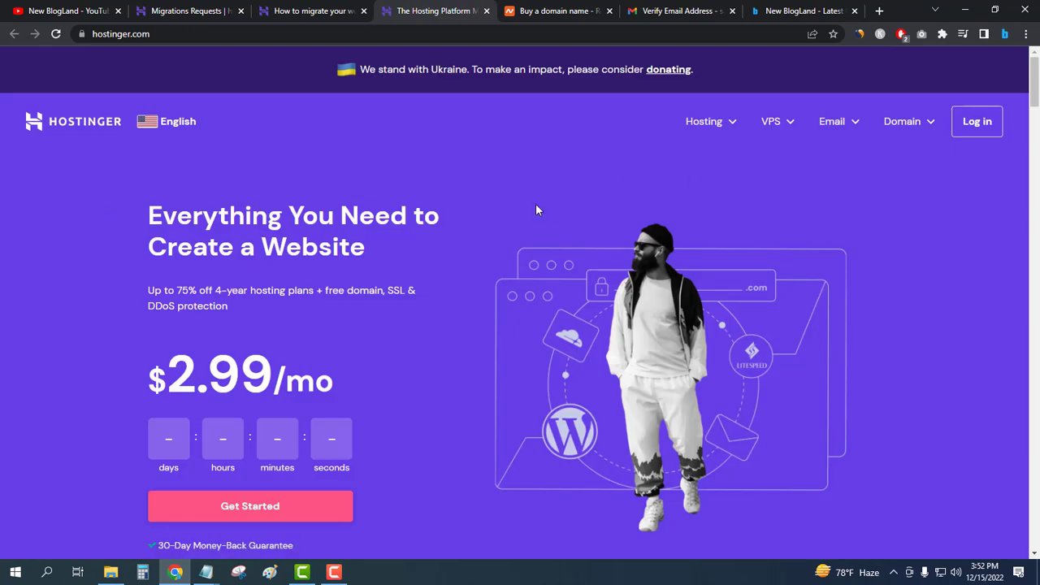
pyautogui.moveTo(728, 127)
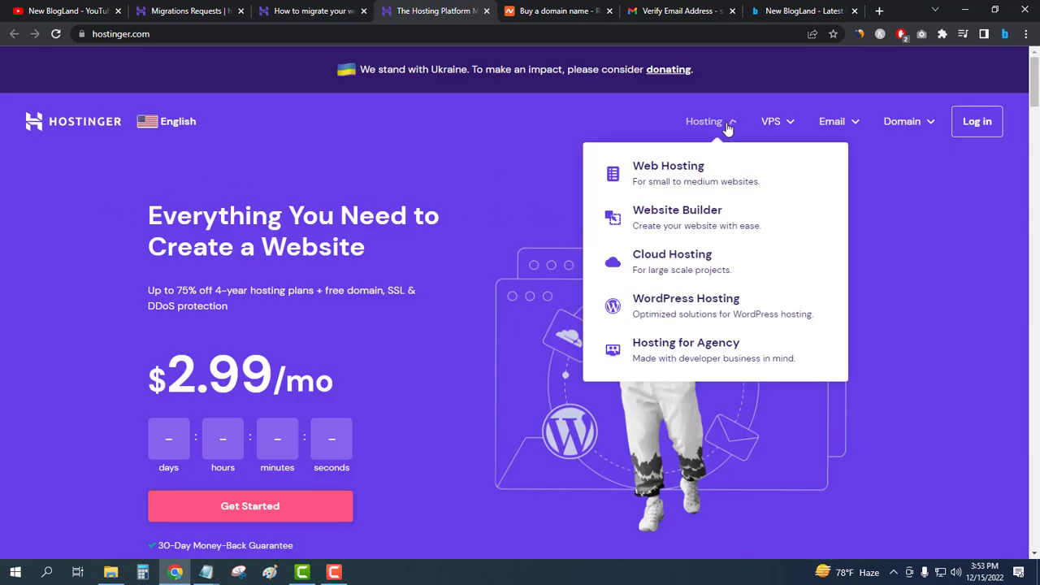
pyautogui.click(671, 168)
pyautogui.scroll(-5, 472, 146)
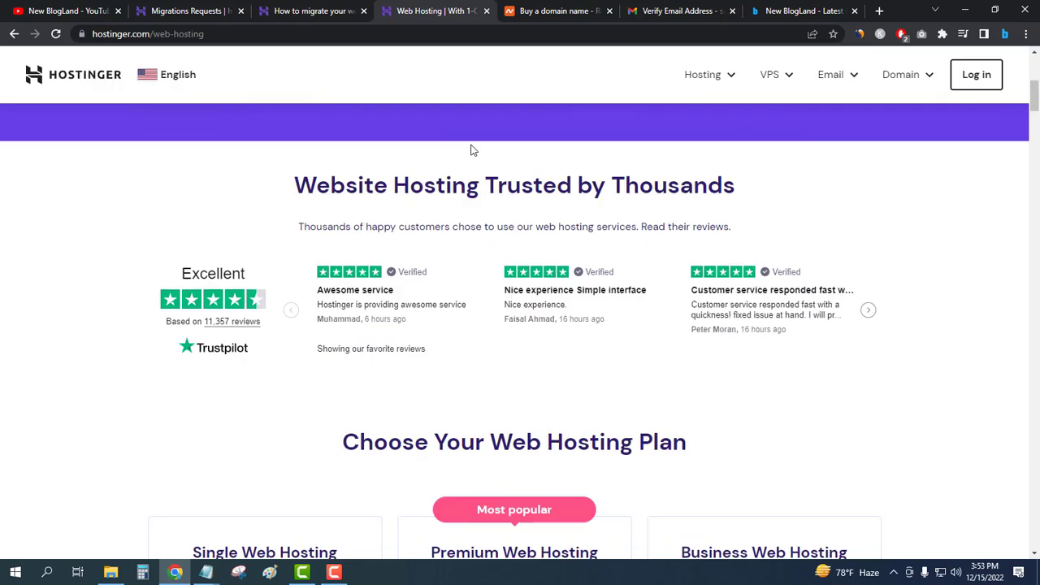
pyautogui.scroll(-5, 472, 150)
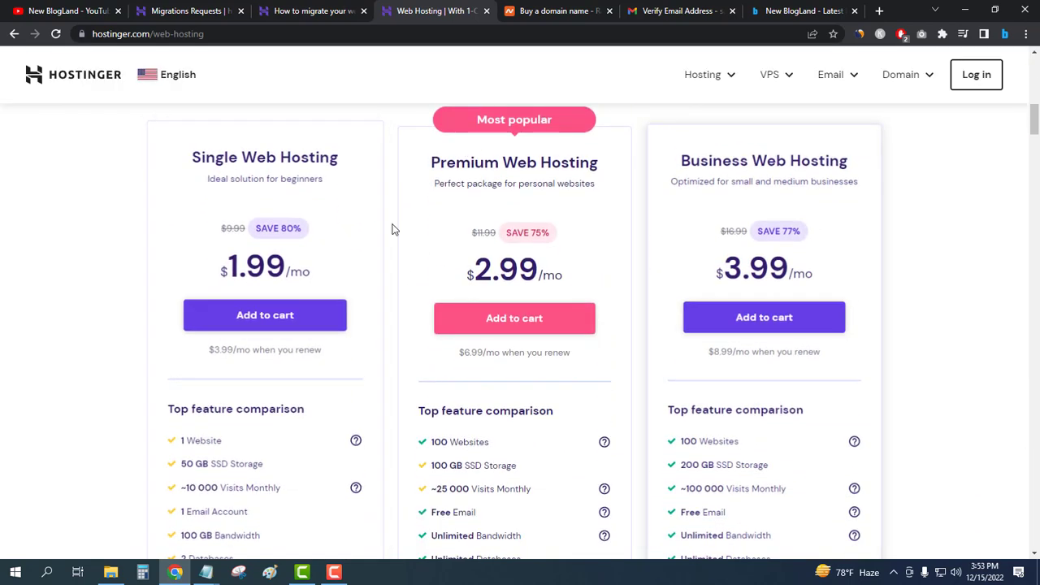
# Compare the prices and features of the Single, Premium and Business Web Hosting plans
pyautogui.scroll(-2, 77, 204)
pyautogui.scroll(2, 82, 199)
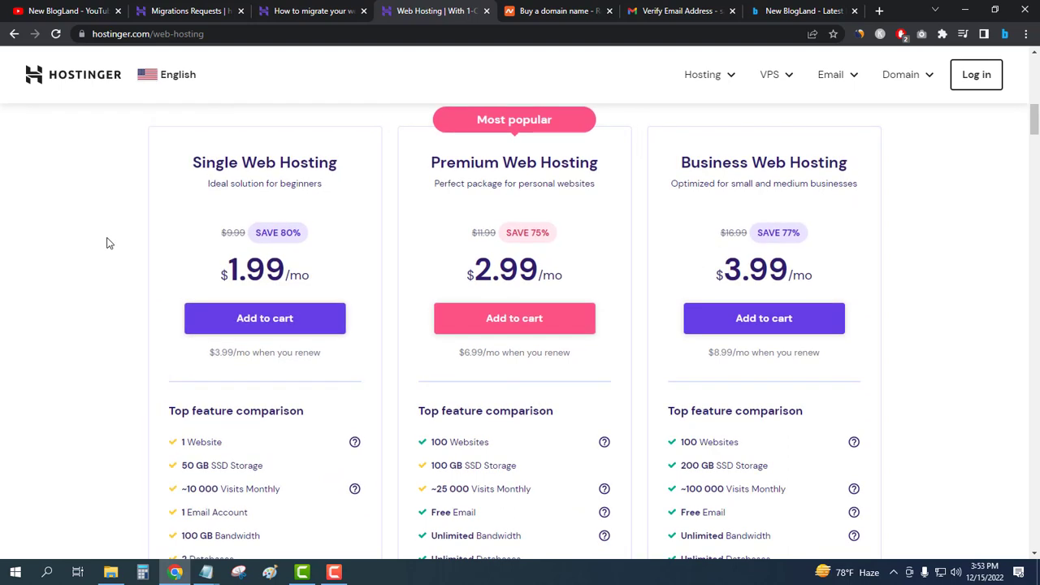
pyautogui.scroll(-2, 580, 265)
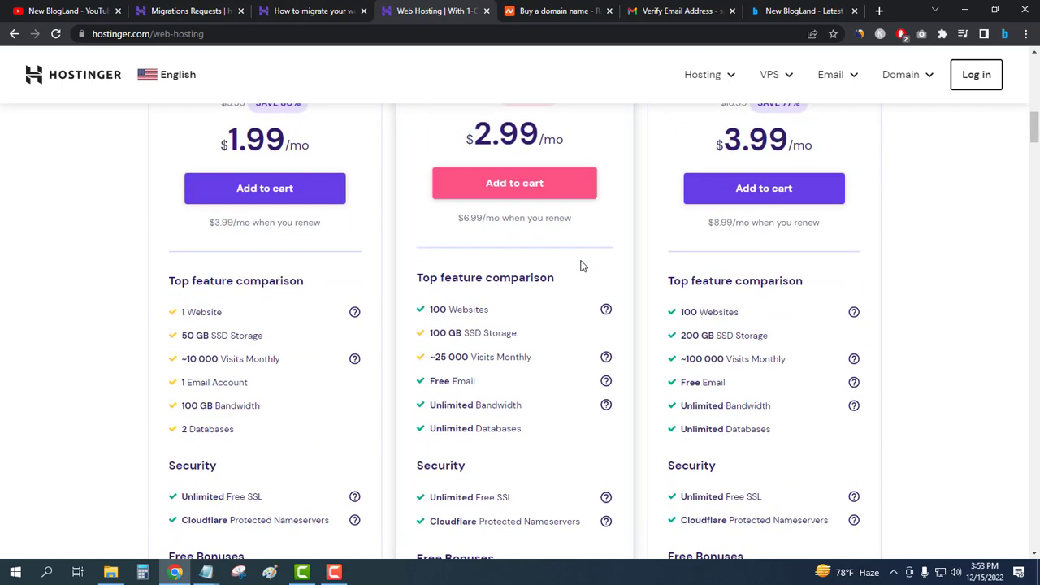
pyautogui.scroll(2, 536, 211)
pyautogui.scroll(1, 528, 268)
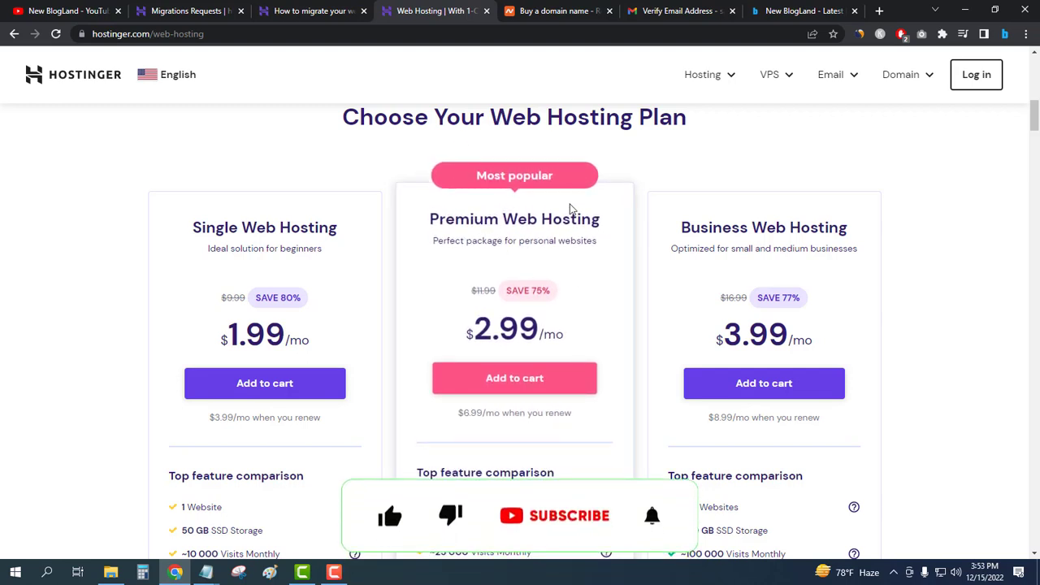
pyautogui.scroll(-1, 595, 263)
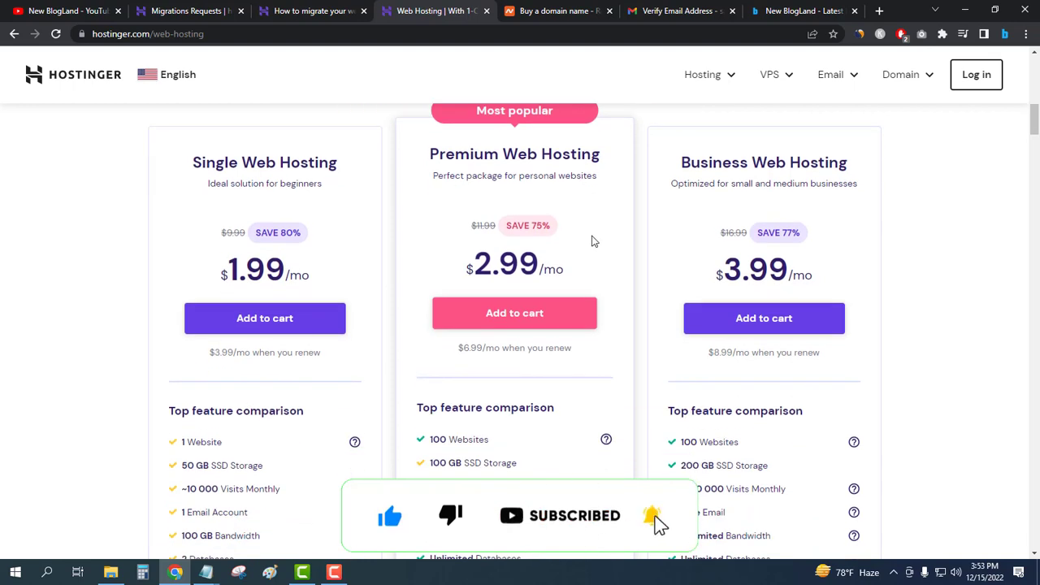
pyautogui.scroll(-3, 592, 243)
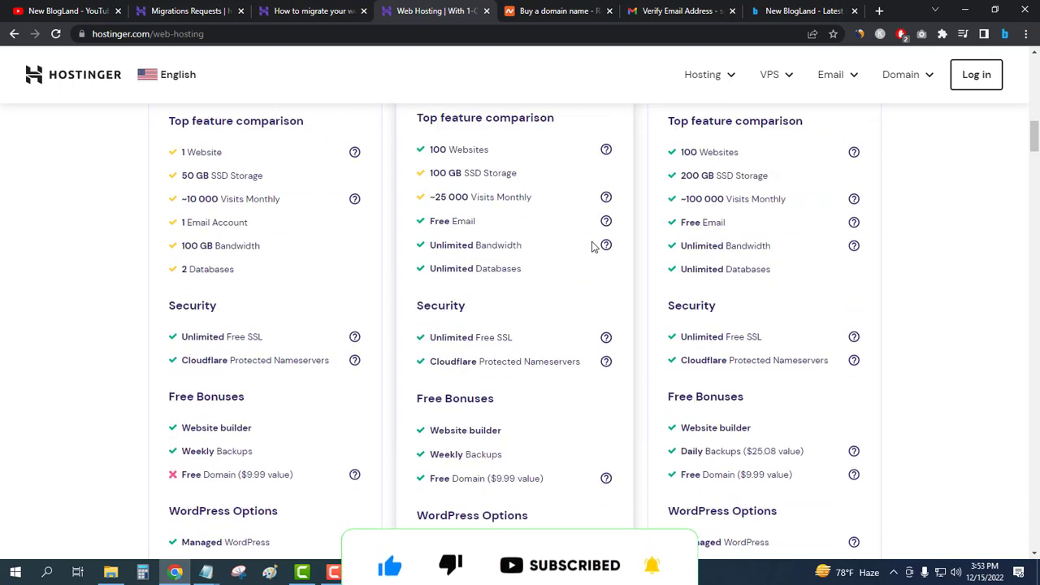